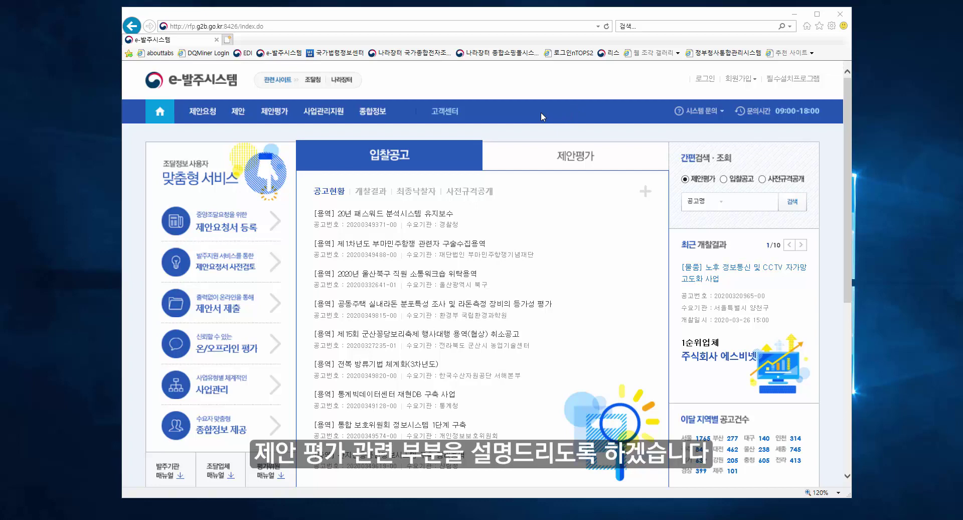
Log in as an ordering agency with the 나라장터 hard-disk certificate for koneps기관7, entering the certificate password.
click(705, 80)
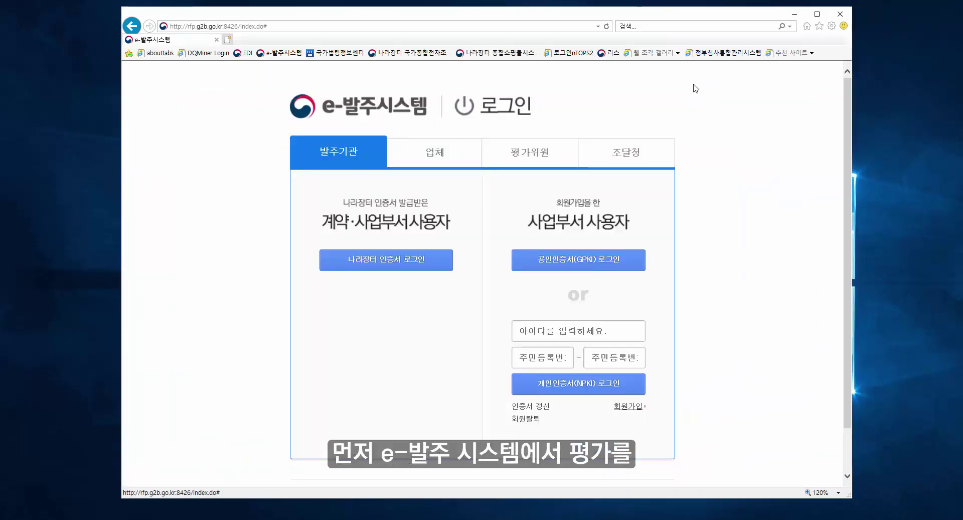
click(390, 267)
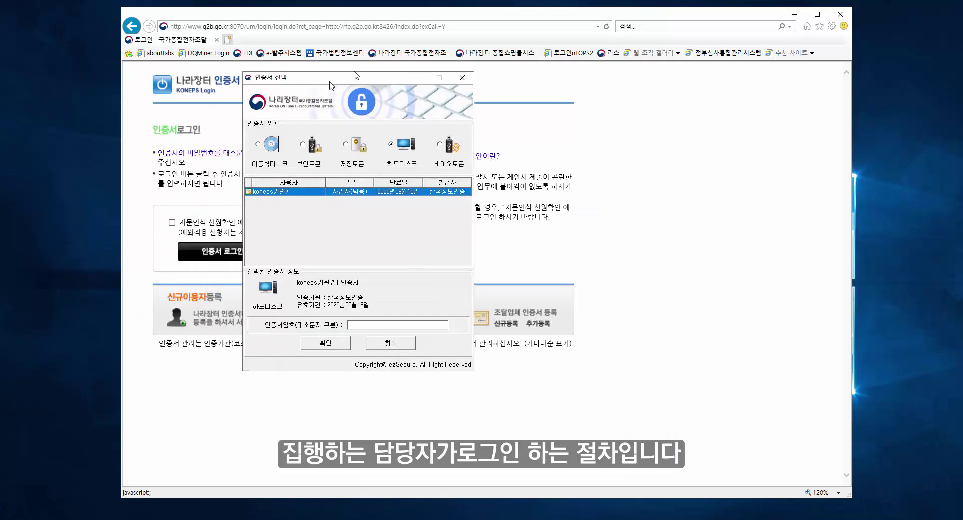
click(449, 376)
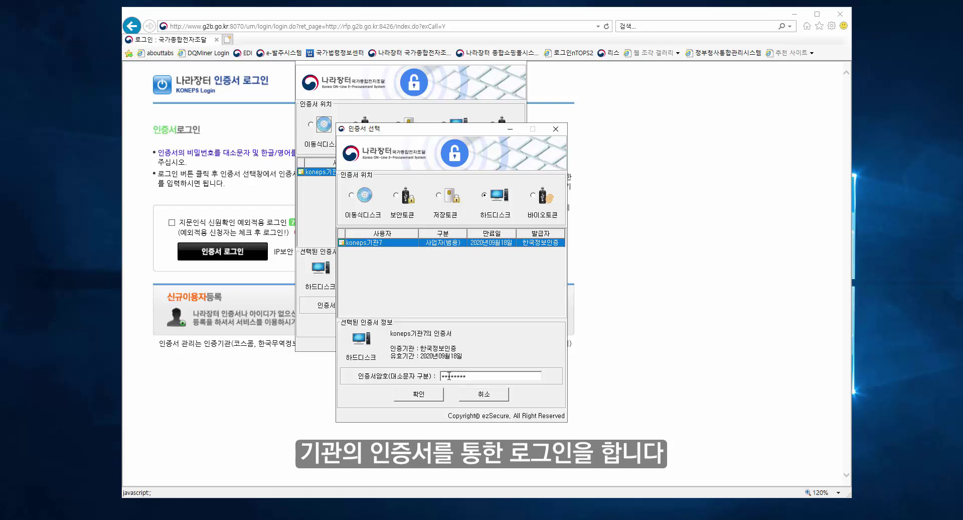
key(Return)
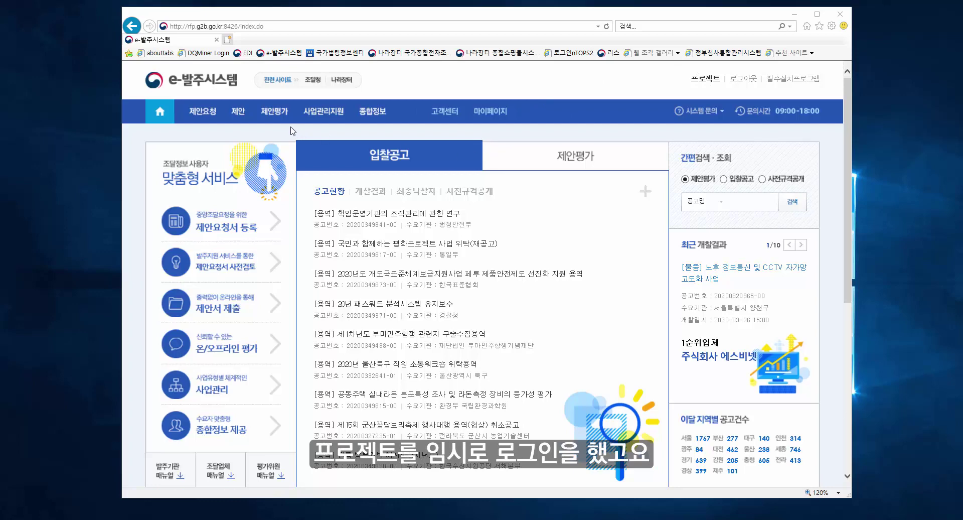
Open the proposal submission status (제안서제출현황) of the notice for the 온라인 화상평가 모의공고.
click(239, 114)
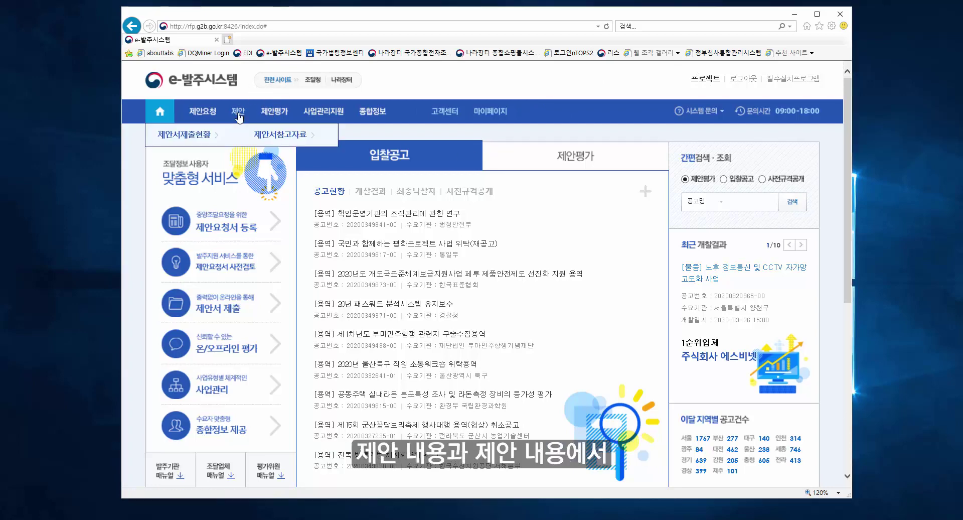
click(188, 140)
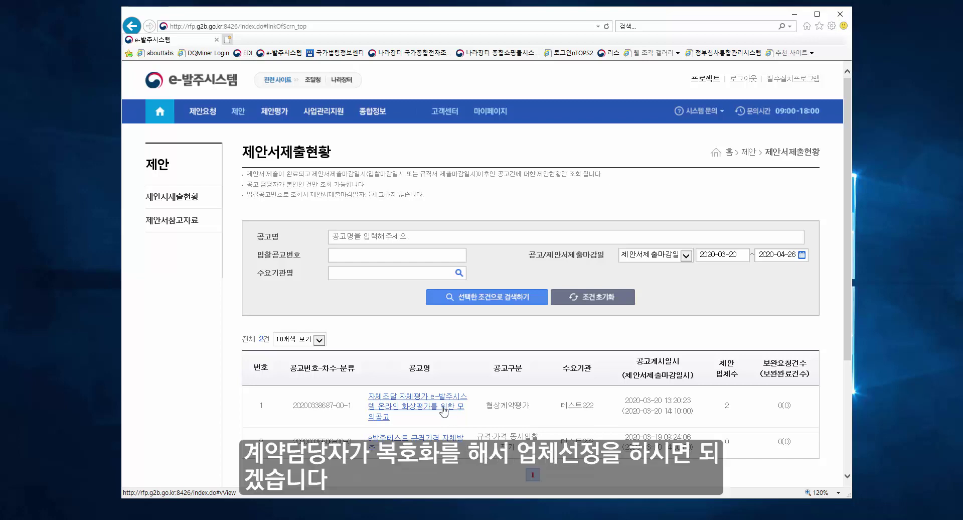
click(444, 412)
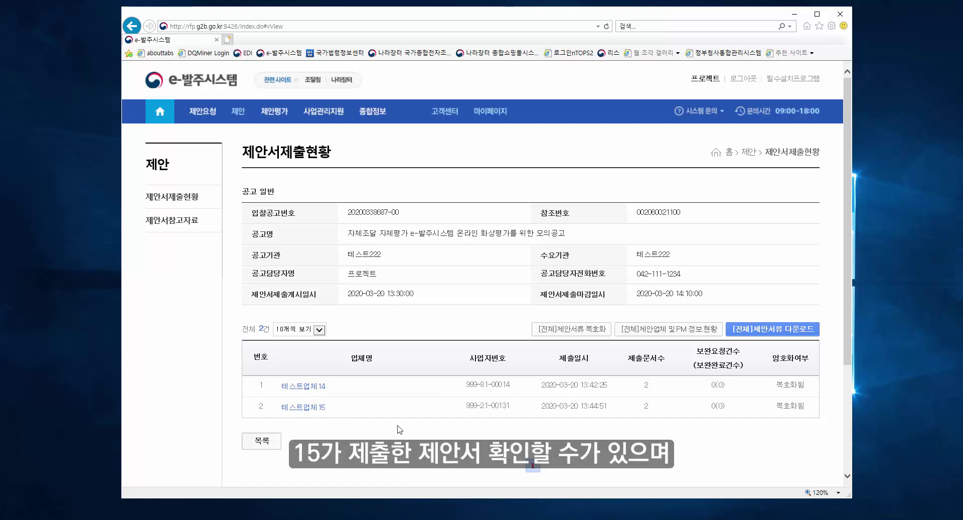
Check the presenter (PM) information in the list of all proposing companies, and close the list.
click(671, 329)
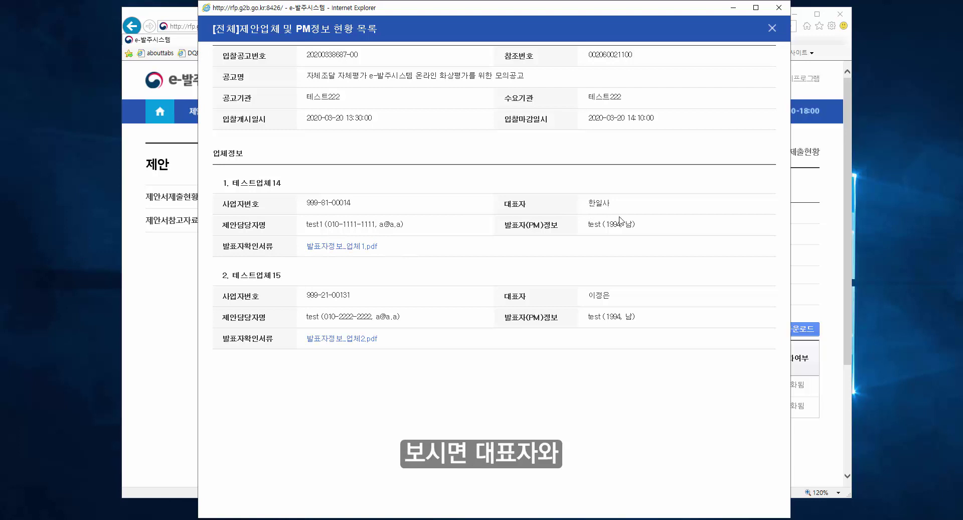
drag(592, 226, 636, 226)
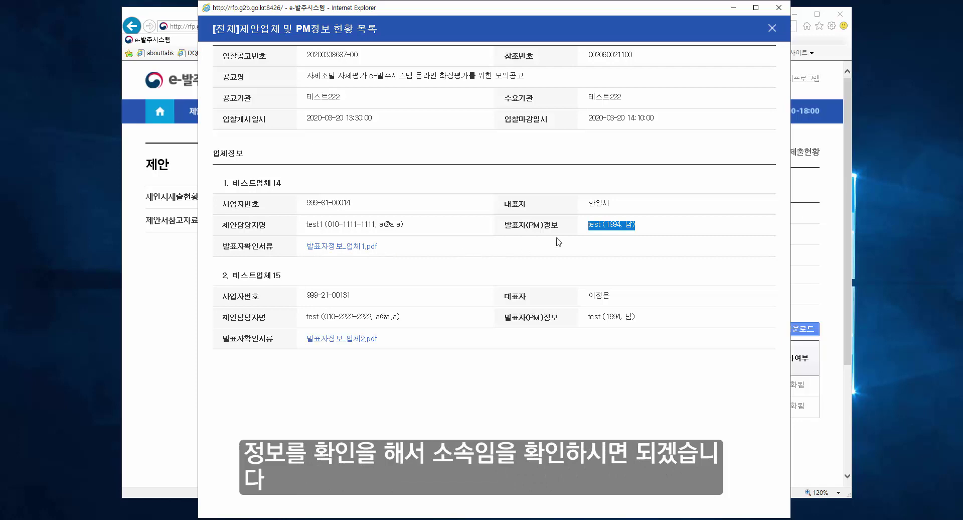
click(779, 7)
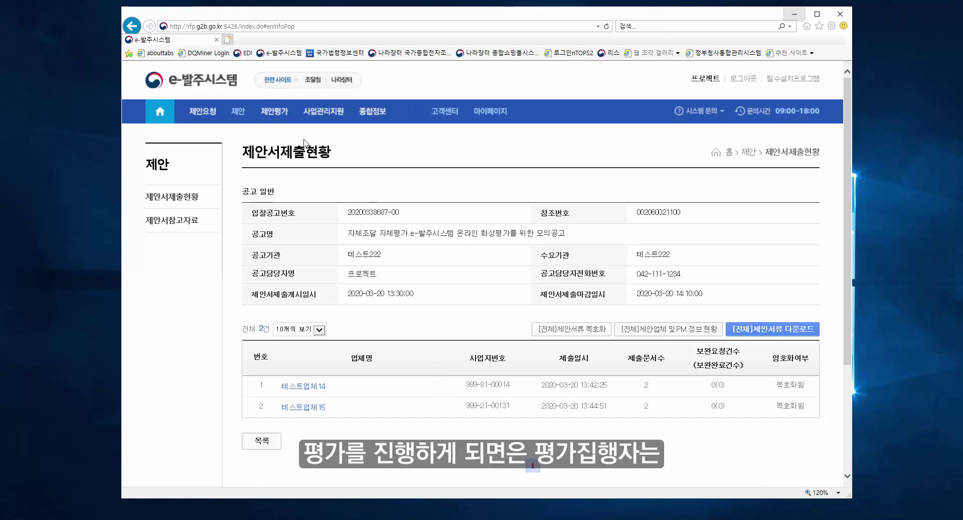
Open the mock notice under 수요기관평가 평가대상업체선정 and review its technical evaluation ratios and the companies marked for evaluation.
click(276, 118)
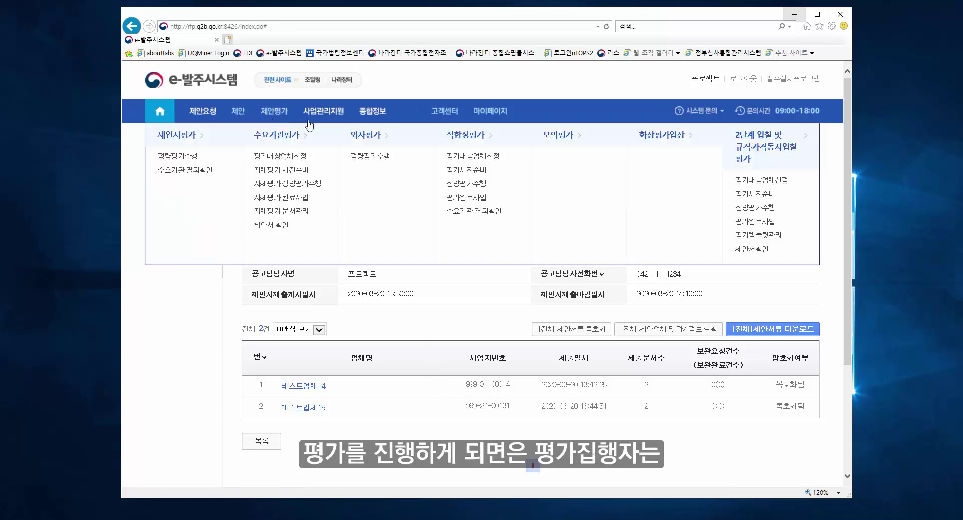
click(296, 172)
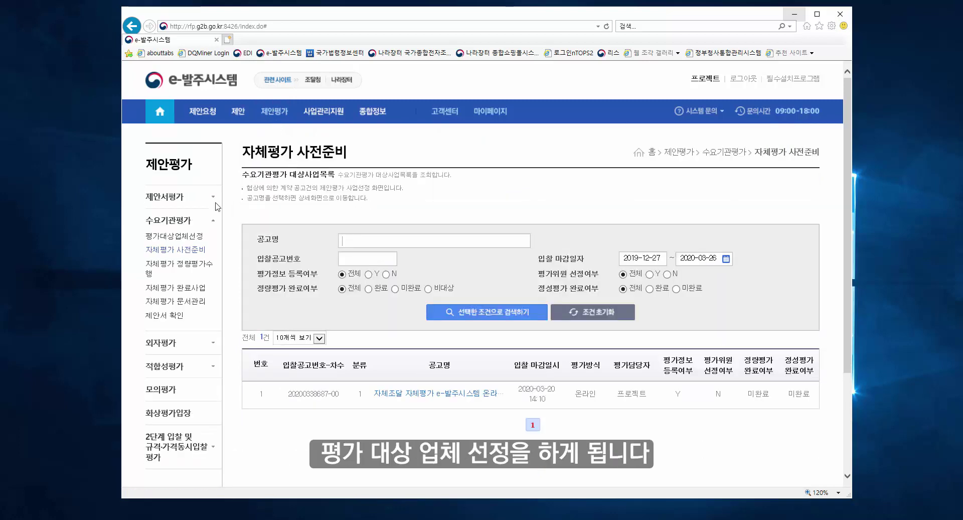
click(174, 236)
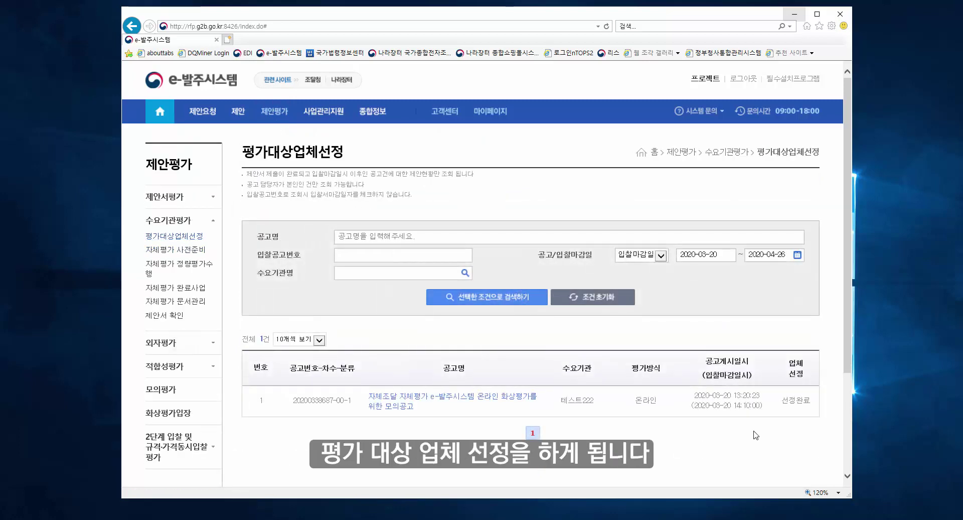
click(476, 404)
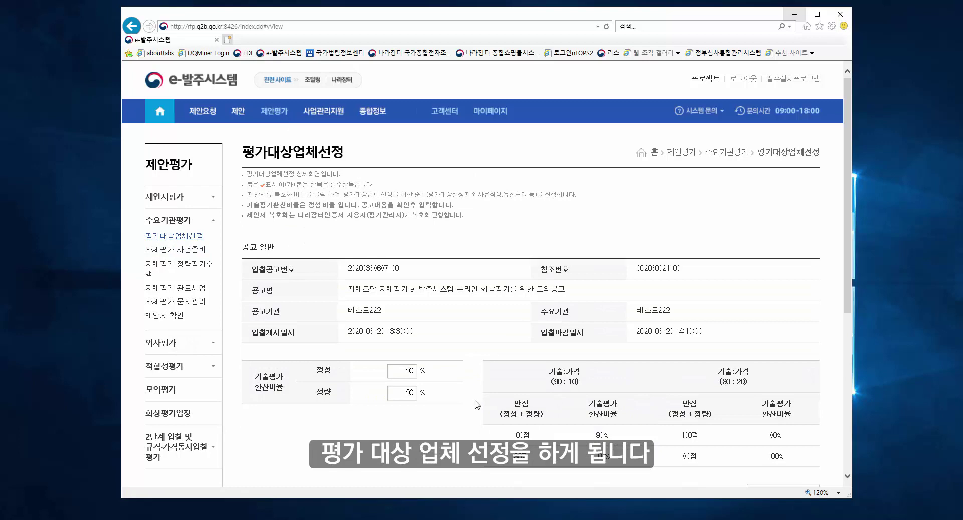
scroll(477, 404, down, 3)
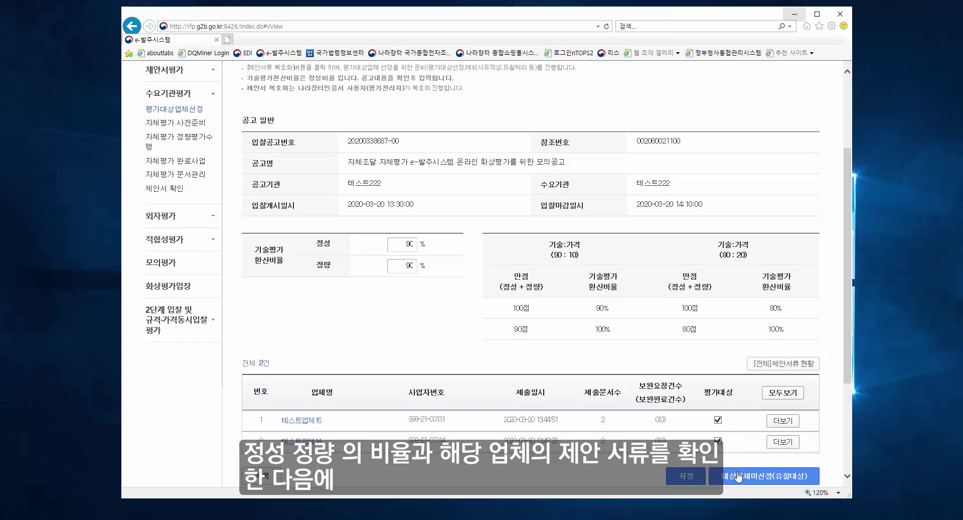
scroll(560, 426, down, 1)
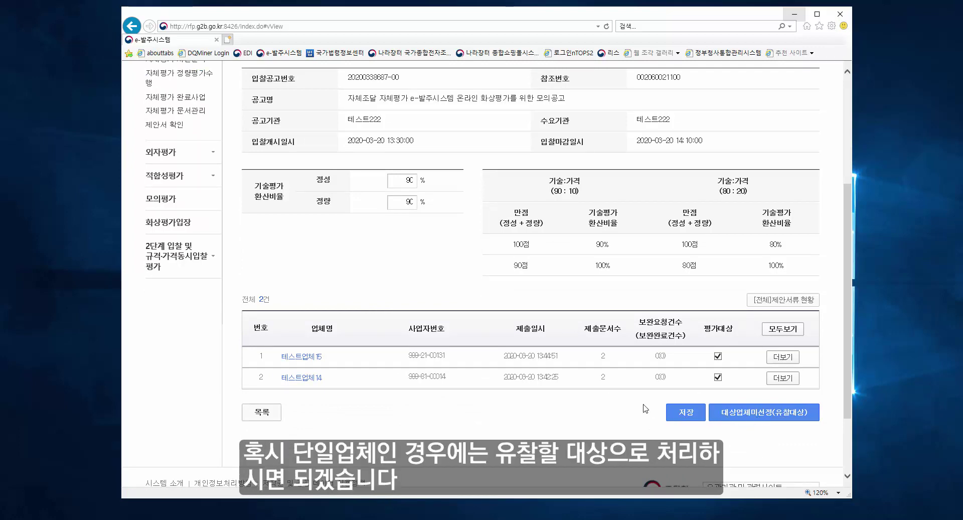
scroll(741, 392, up, 4)
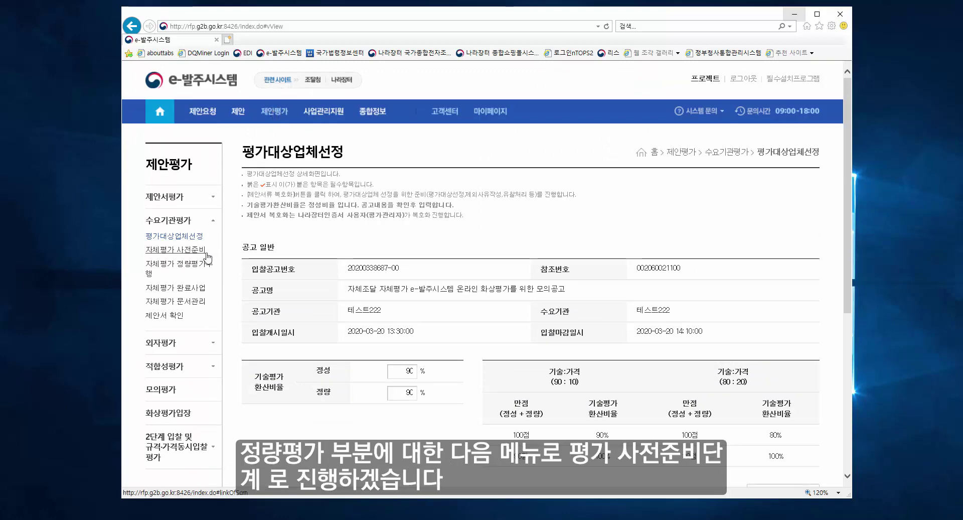
Open the mock notice's 자체평가 사전준비 details and check its bid notice number and title.
click(198, 251)
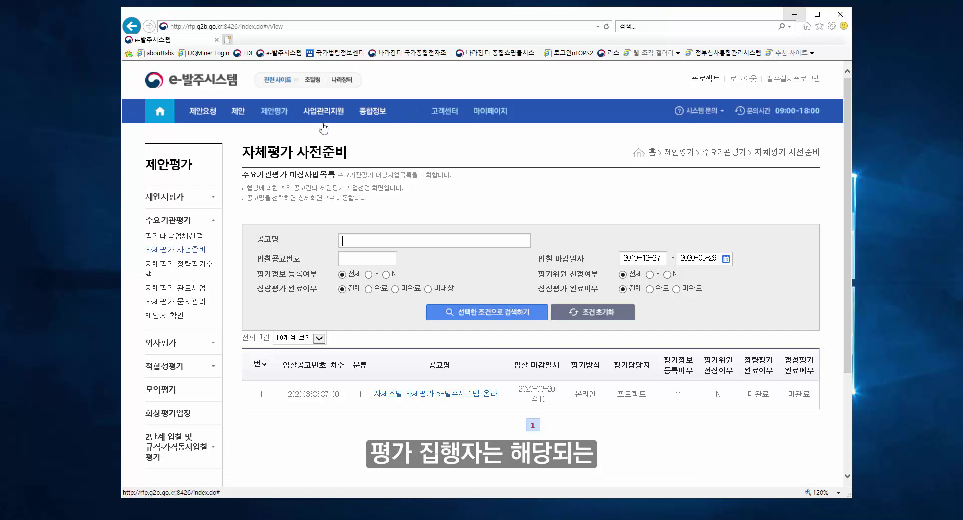
click(453, 395)
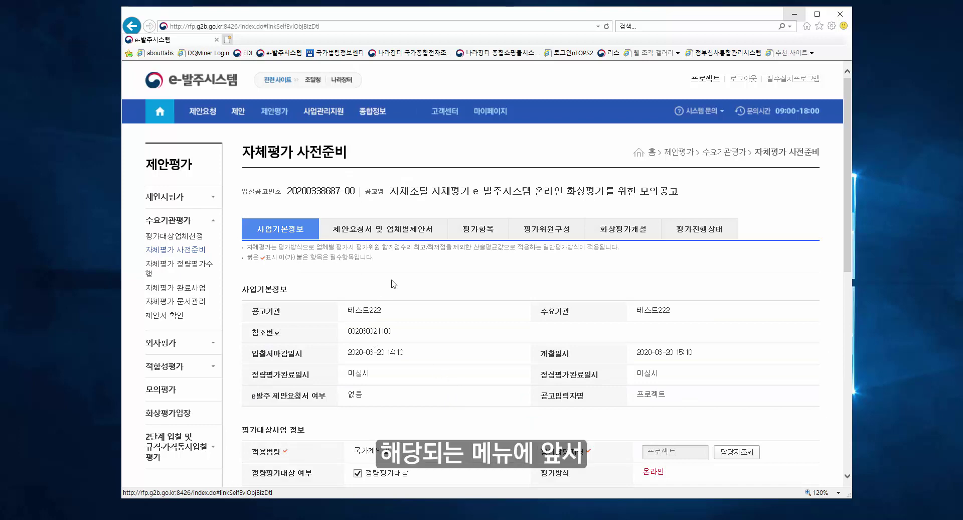
drag(285, 191, 320, 192)
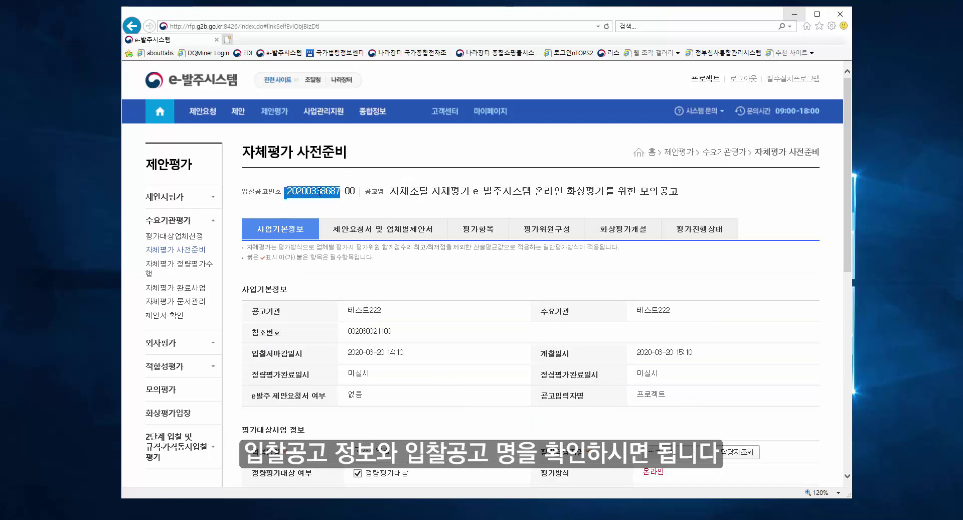
drag(394, 191, 677, 201)
click(647, 203)
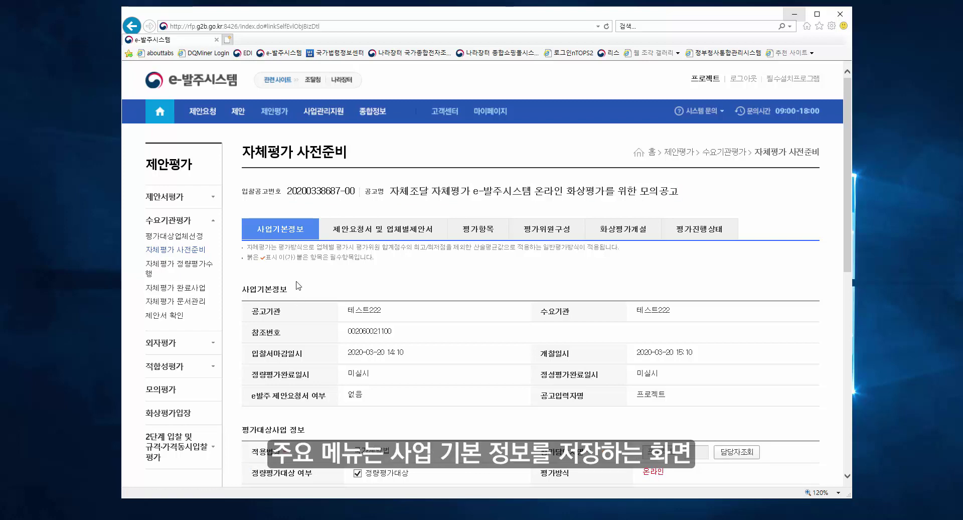
Review the notice's basic project information and its evaluation project details, including the manager and technical evaluation schedule.
scroll(308, 295, down, 3)
scroll(508, 407, up, 3)
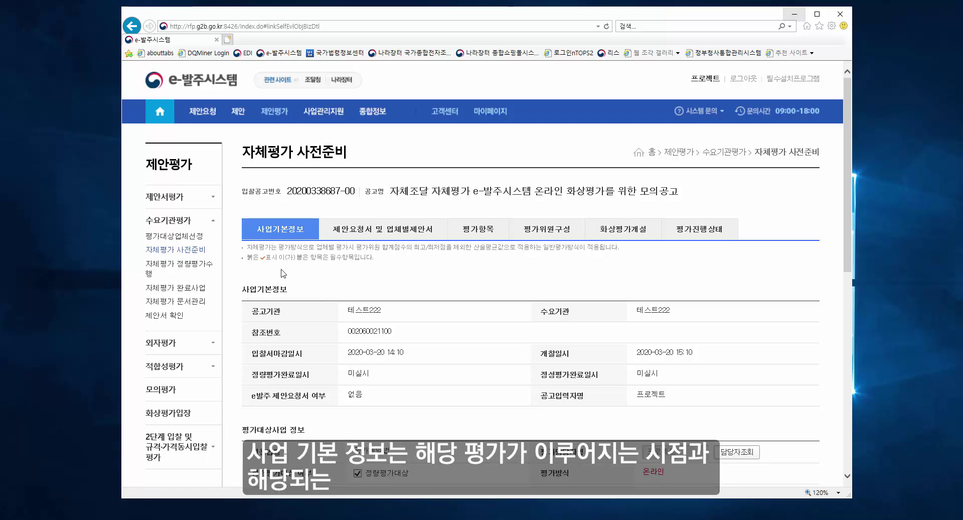
scroll(297, 283, down, 2)
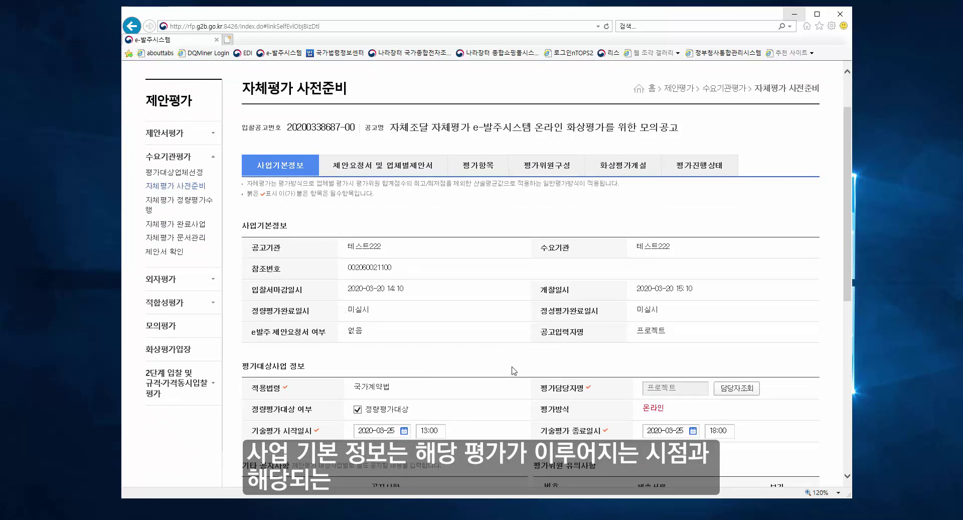
scroll(513, 370, down, 3)
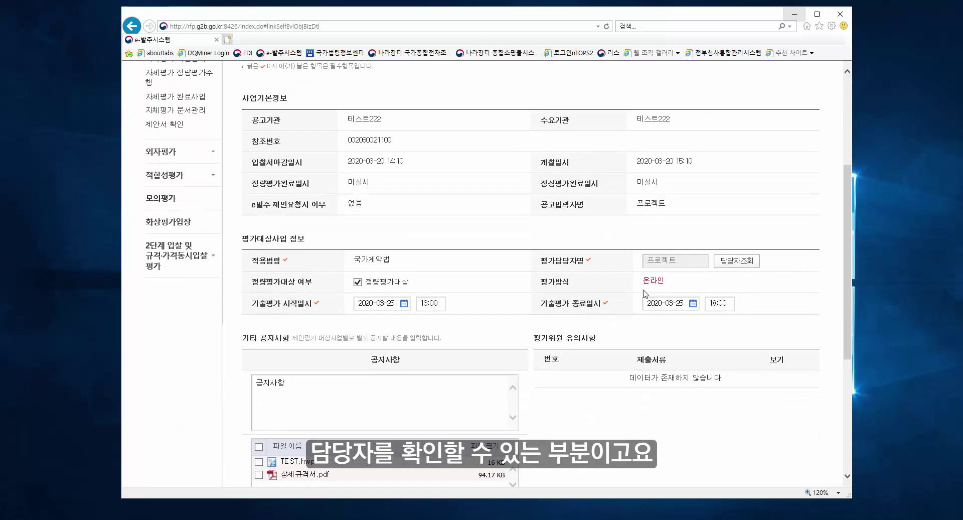
Examine the evaluation method (평가방식) set in the evaluation project information.
drag(641, 284, 667, 285)
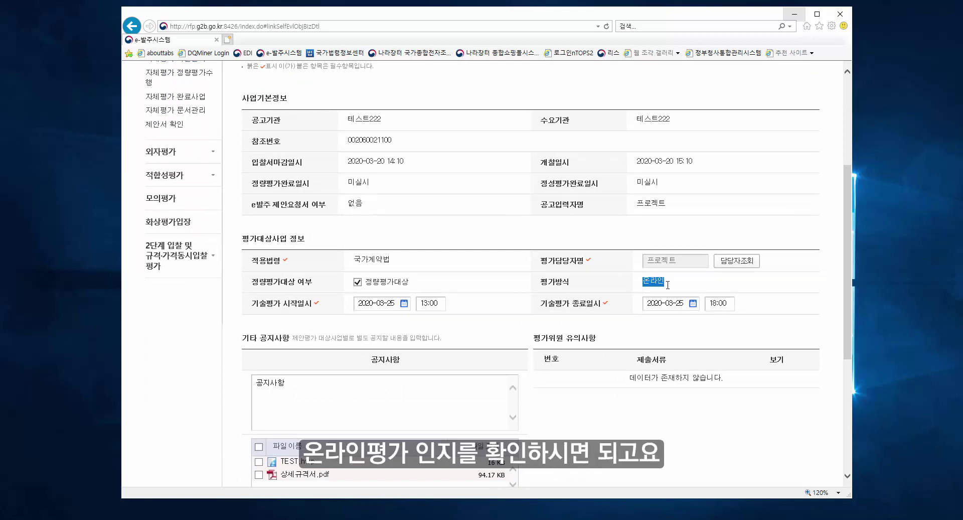
click(667, 285)
double_click(653, 282)
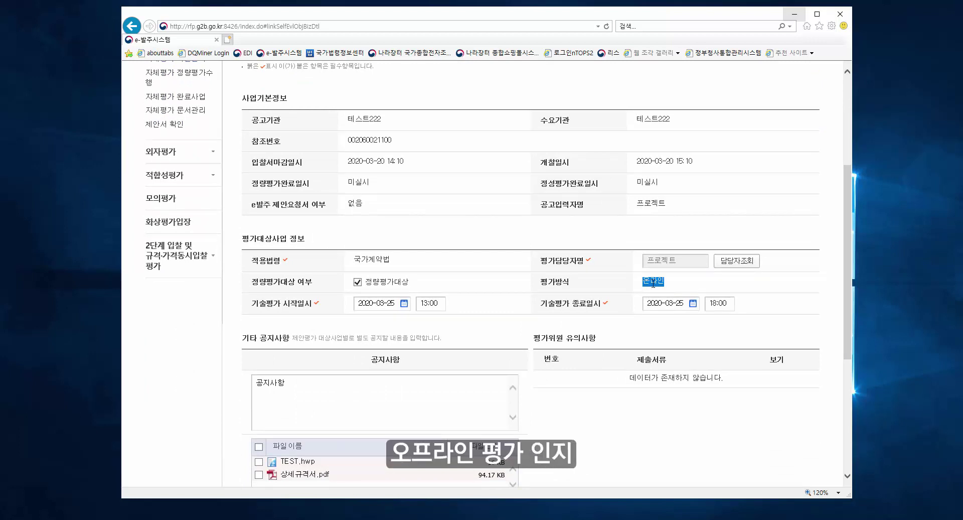
click(645, 284)
drag(644, 283, 667, 283)
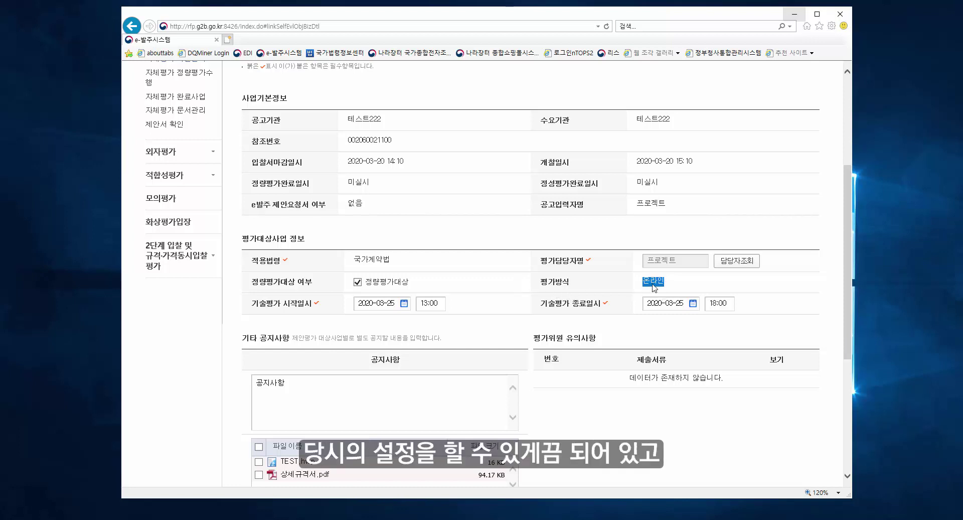
click(653, 284)
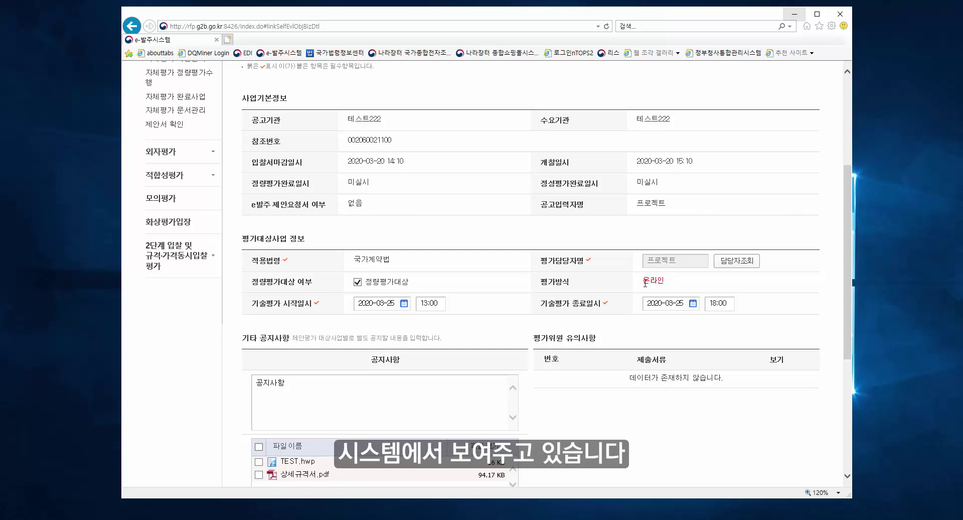
drag(646, 284, 670, 287)
click(670, 287)
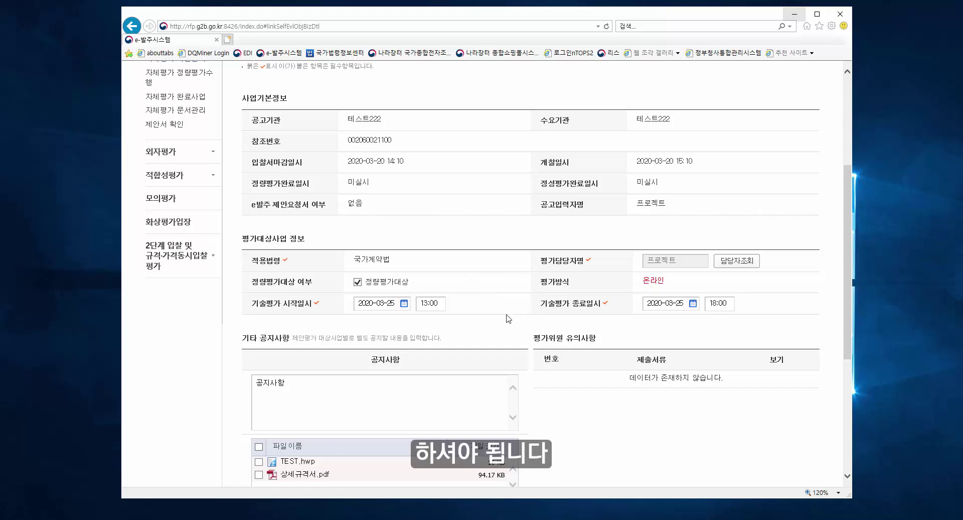
drag(644, 284, 663, 284)
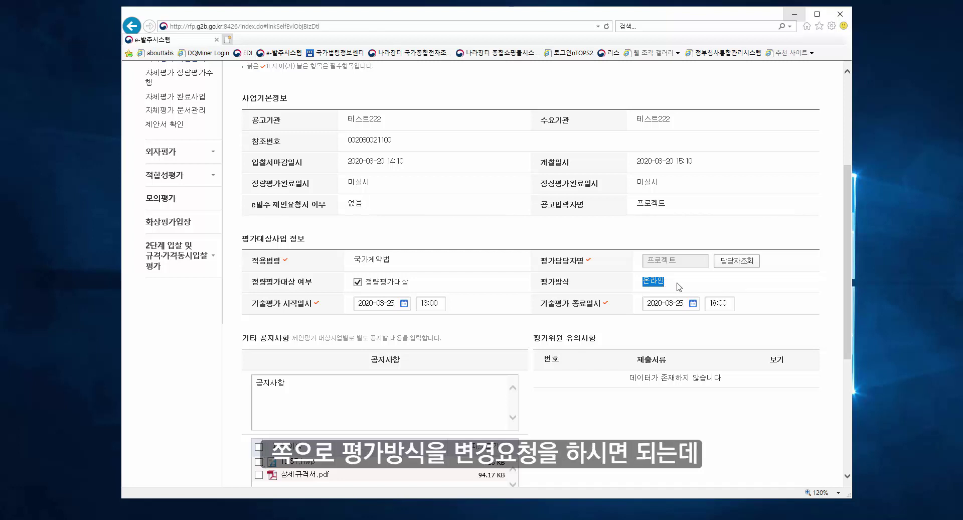
click(646, 284)
double_click(650, 284)
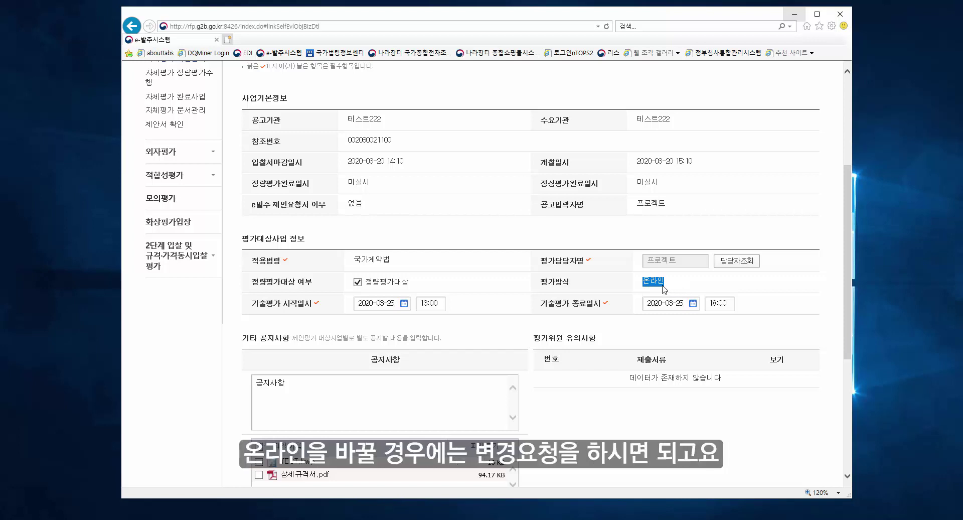
click(646, 283)
mouse_move(646, 282)
mouse_down()
mouse_move(667, 282)
mouse_move(645, 281)
mouse_up()
click(666, 281)
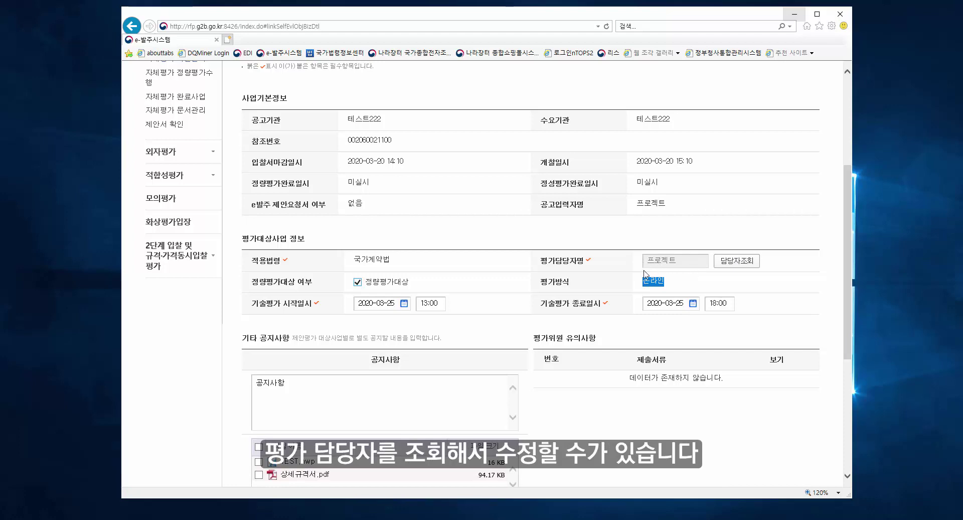
Save the basic project information for the self-evaluation and confirm the save.
scroll(638, 291, down, 3)
click(754, 439)
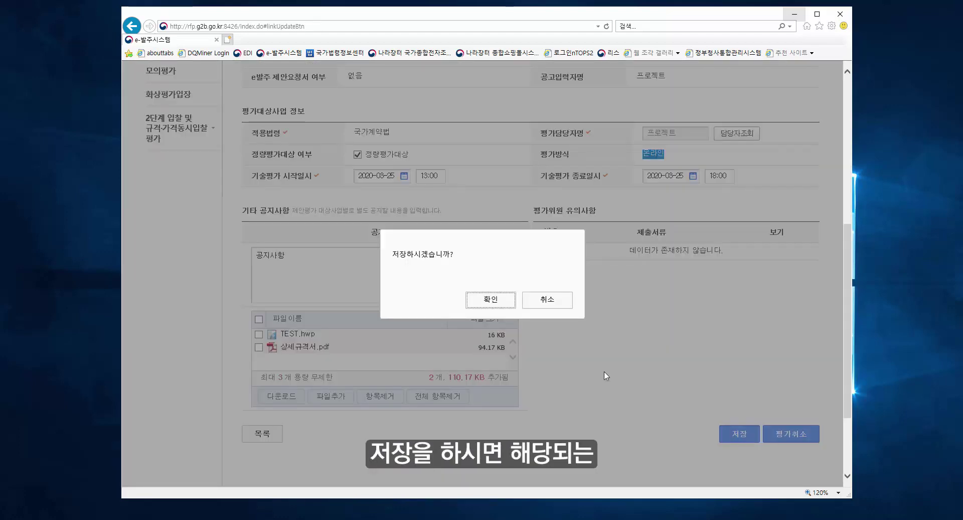
click(503, 304)
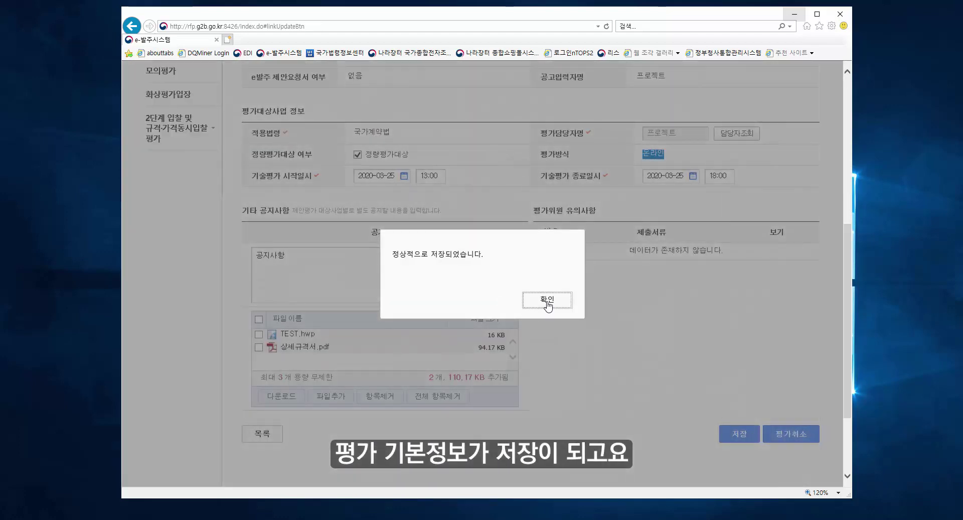
click(548, 300)
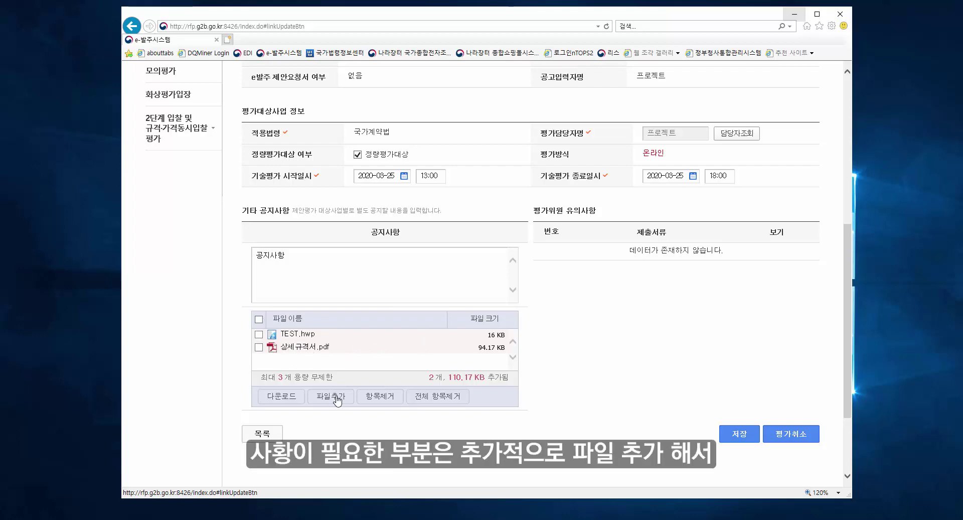
Remove all files attached to the 기타 공지사항 notice, TEST.hwp and 상세규격서.pdf, and save the project information.
scroll(521, 272, up, 5)
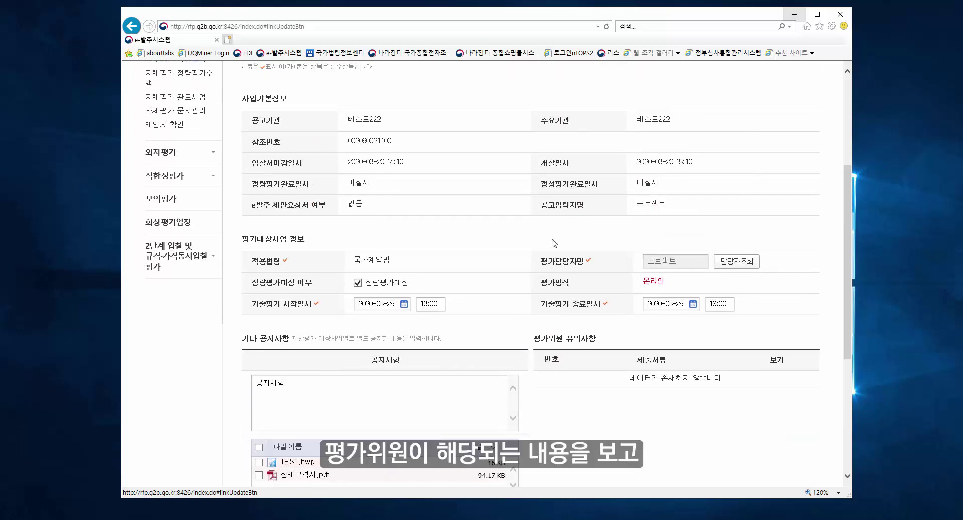
scroll(521, 272, down, 4)
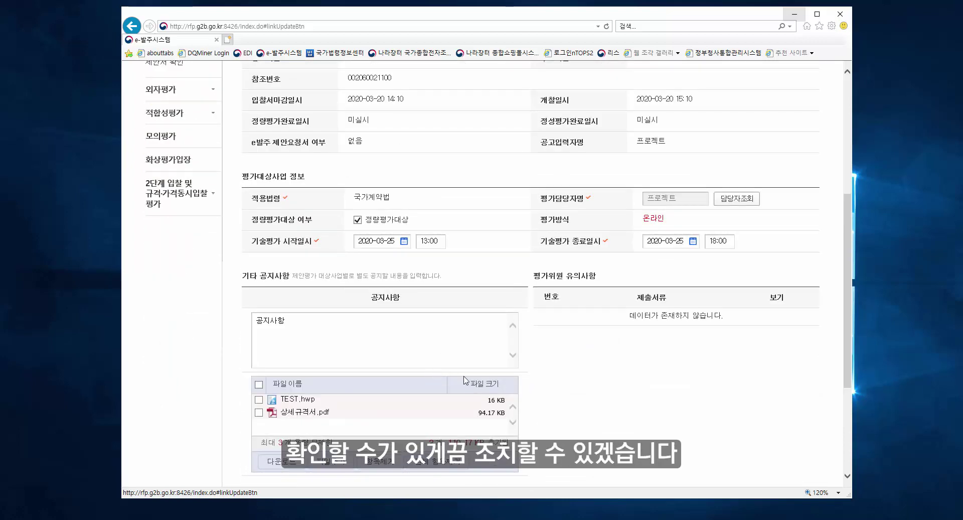
scroll(465, 383, down, 1)
click(259, 320)
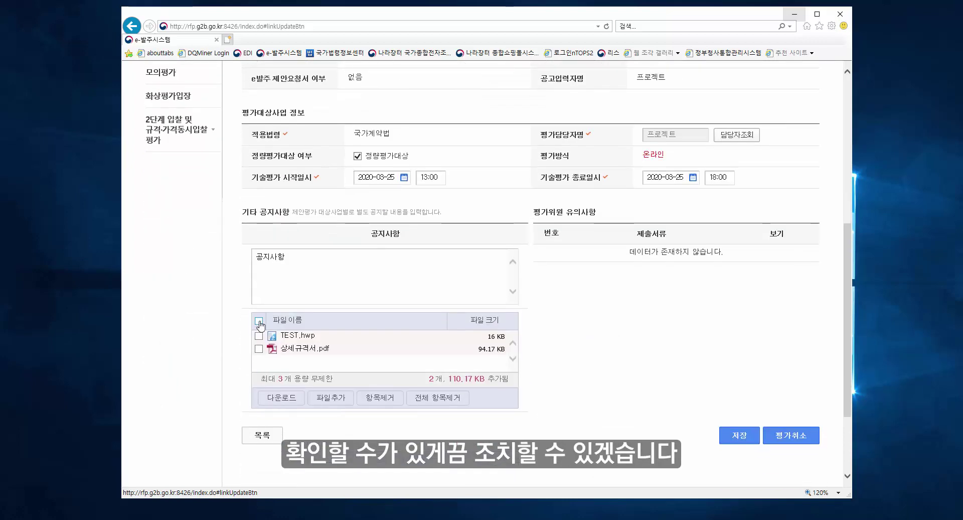
click(382, 398)
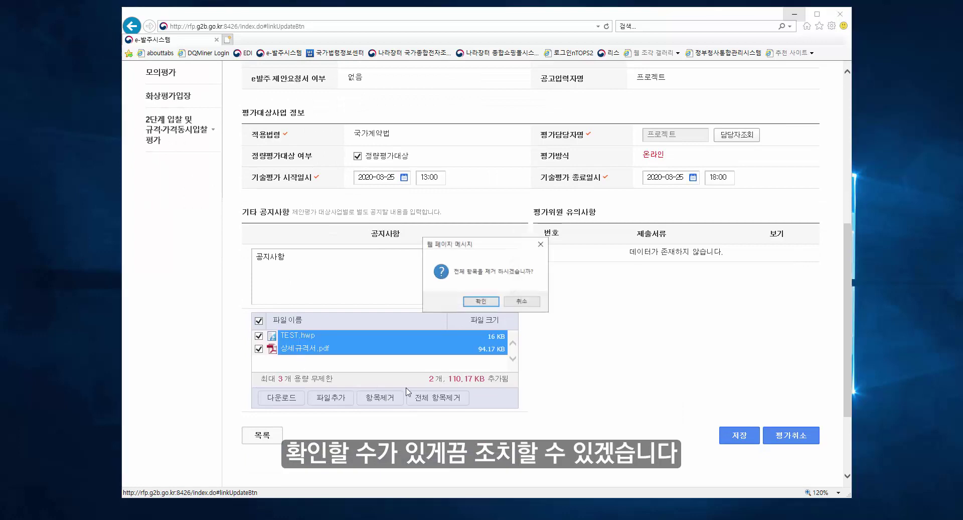
click(480, 302)
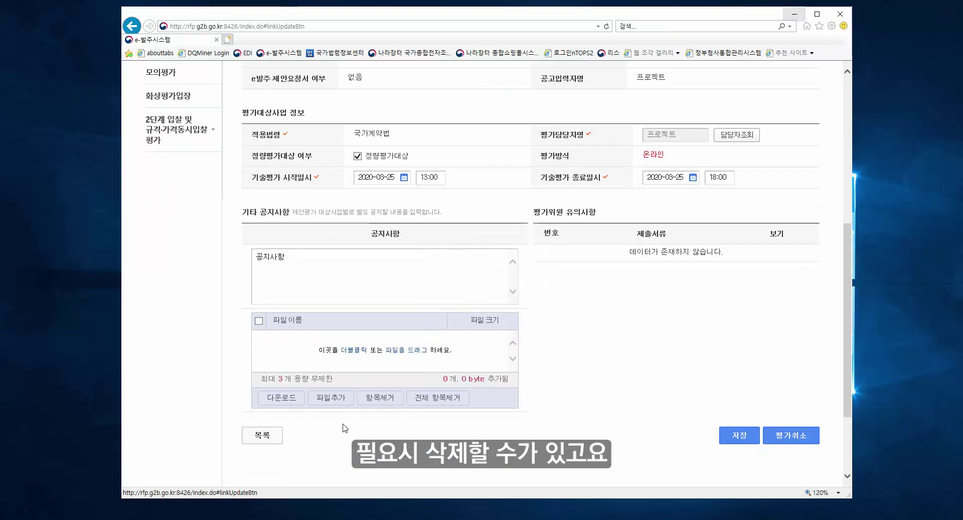
click(740, 436)
click(492, 300)
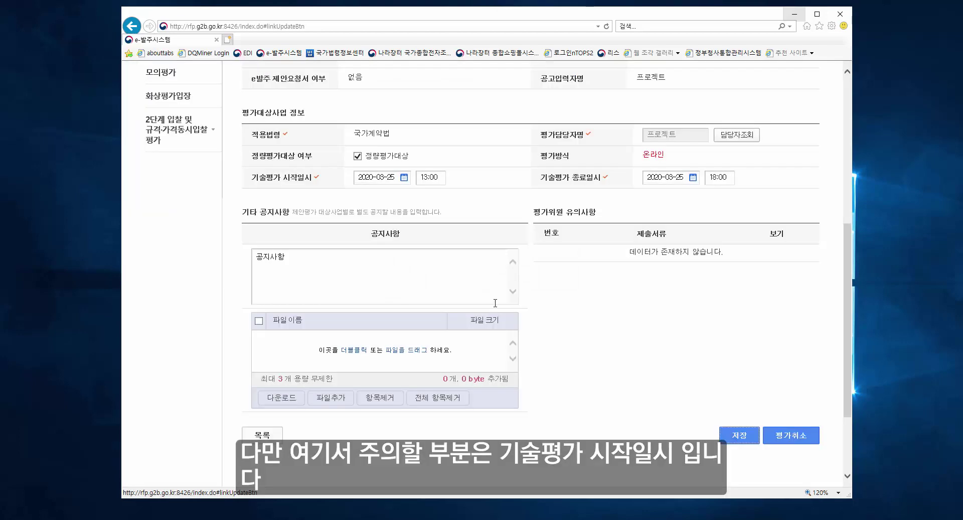
click(549, 300)
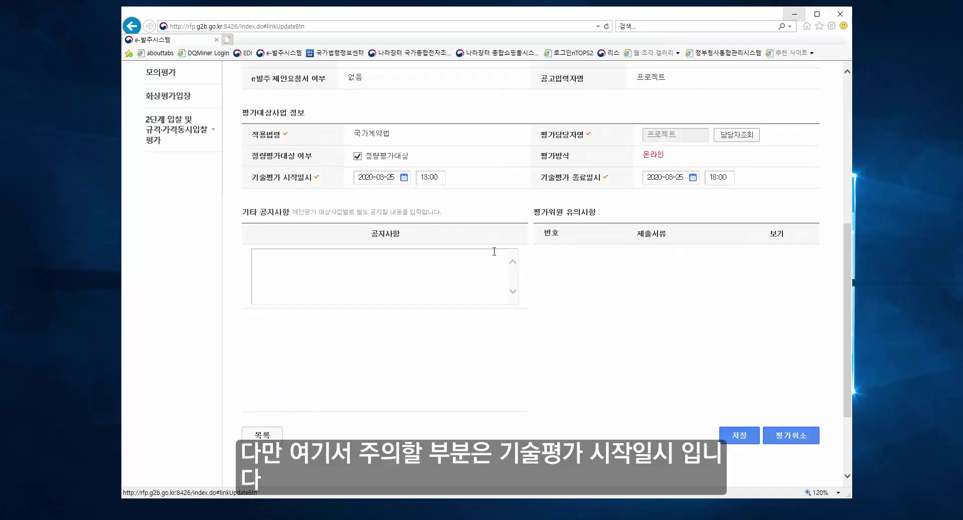
Review the technical evaluation start and end date and time (기술평가 시작일시, 종료일시) in the evaluation project information.
drag(252, 178, 312, 177)
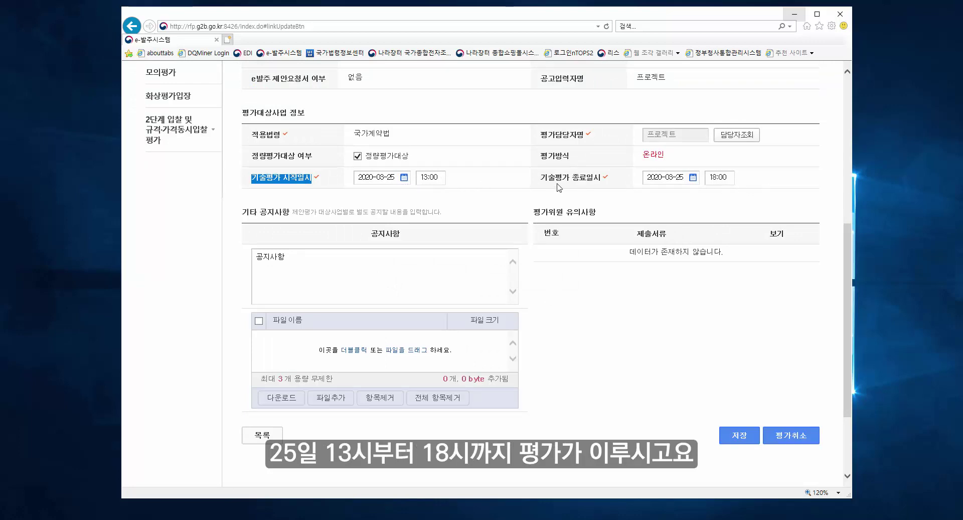
scroll(555, 201, up, 1)
scroll(508, 269, up, 2)
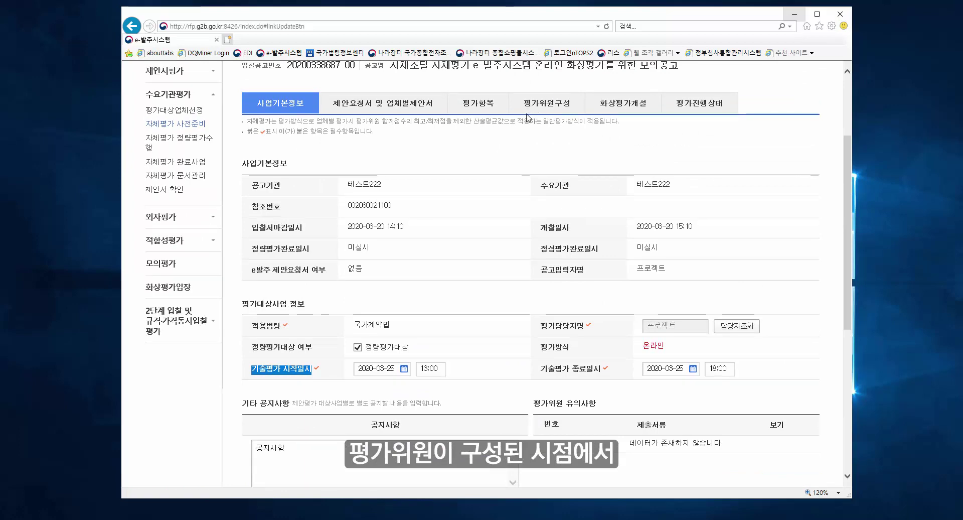
scroll(552, 143, up, 2)
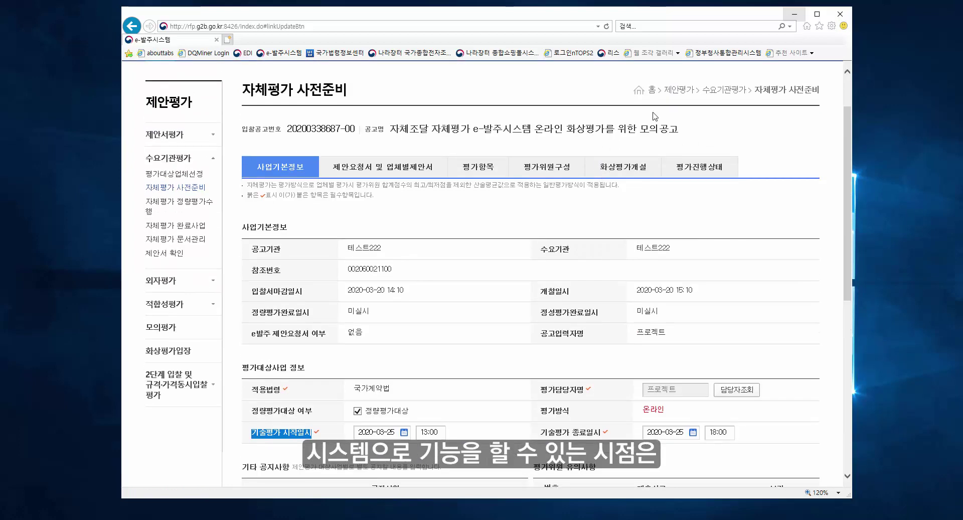
scroll(679, 166, down, 4)
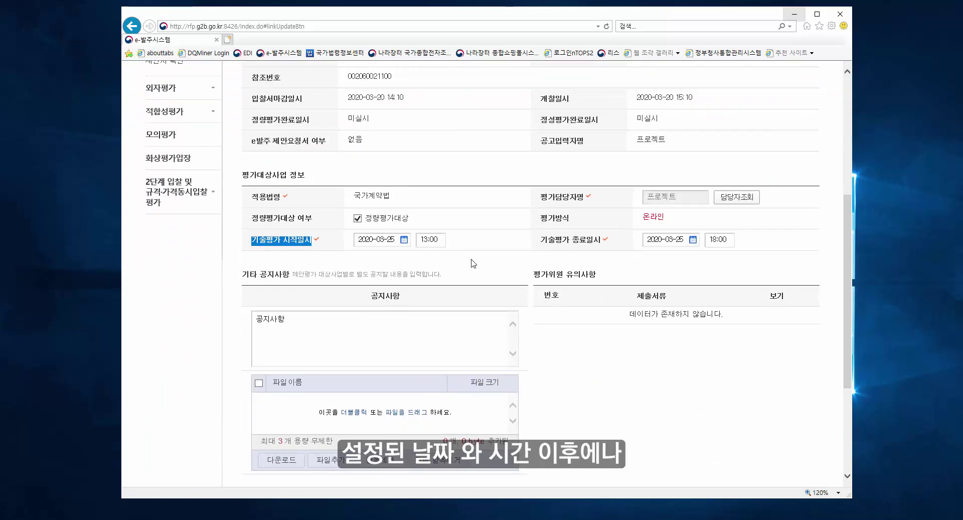
scroll(489, 261, up, 3)
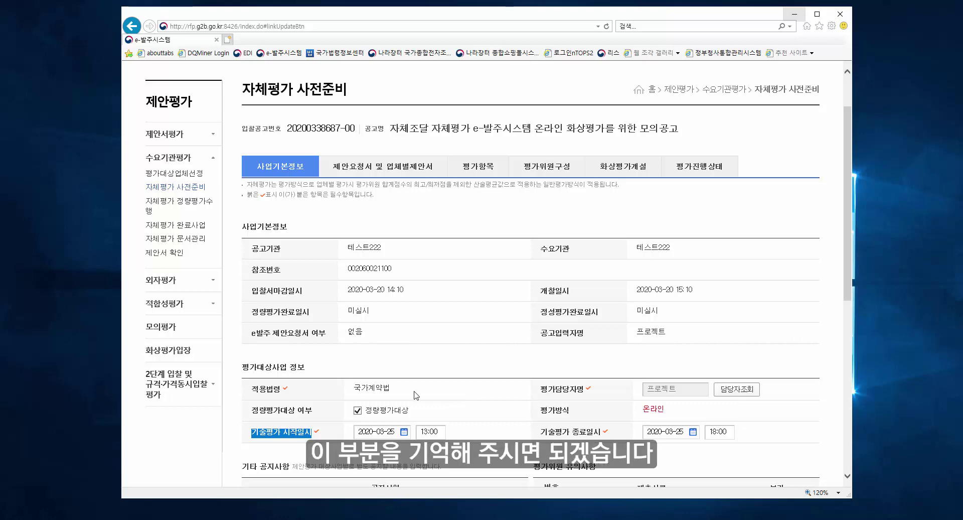
Open the notice's 제안요청서 및 제안평가표 관리 registration form and set the contract law type to 지방계약법.
click(377, 172)
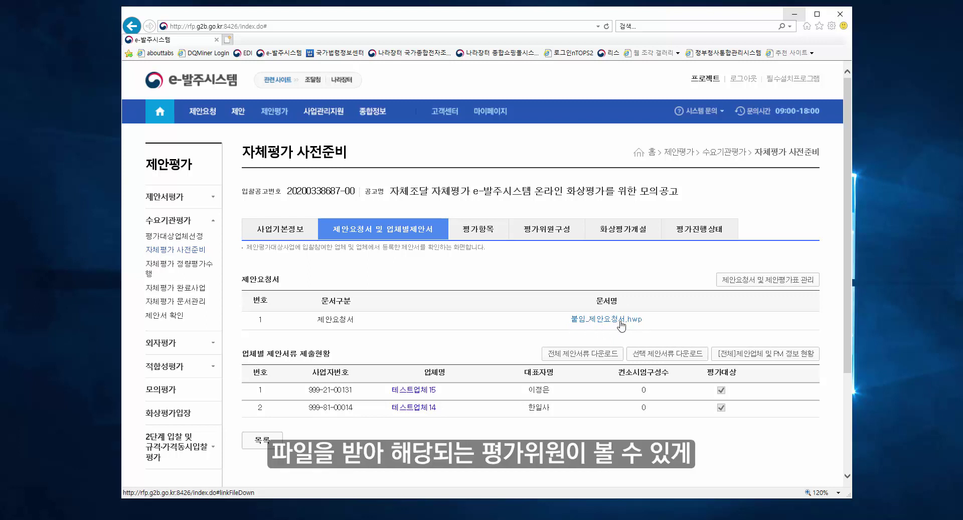
click(775, 284)
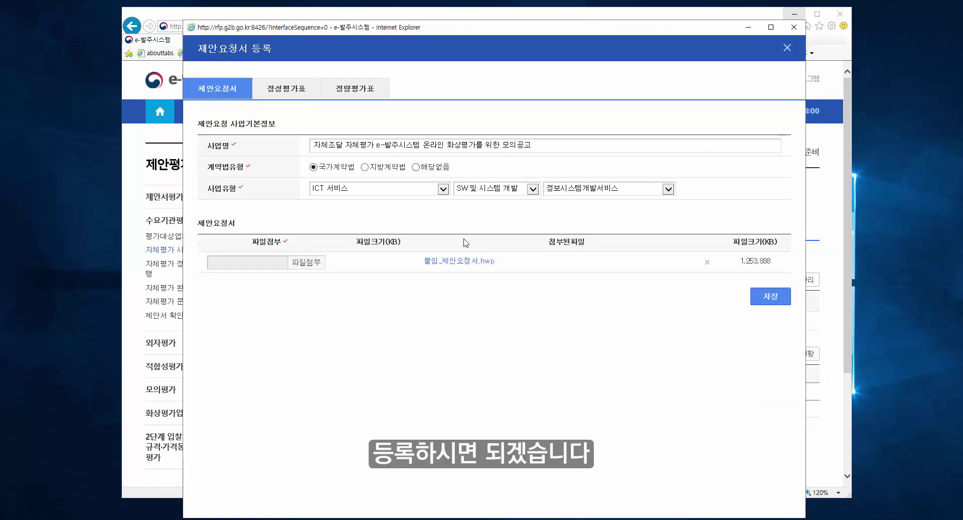
click(365, 167)
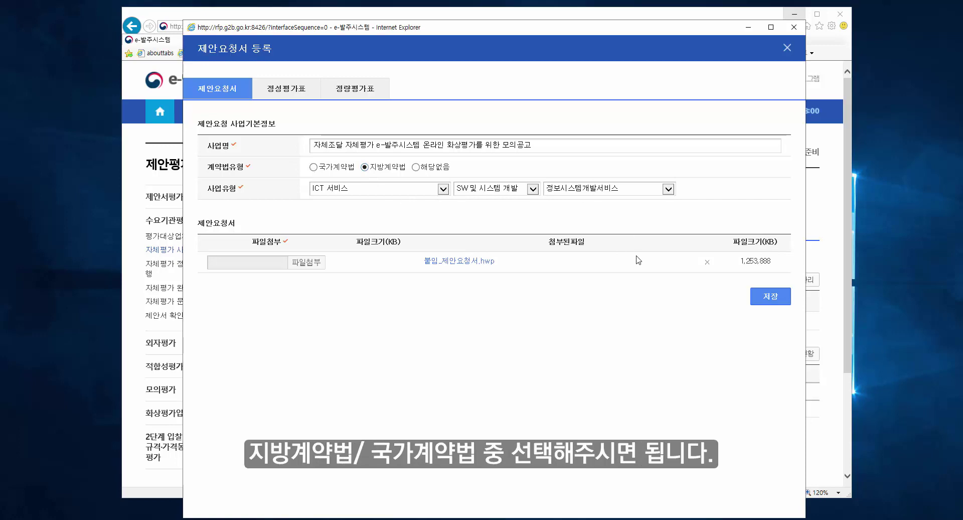
Attach 붙임_제안요청서.hwp as the request for proposal file and save the 제안요청서 registration, confirming the save.
click(308, 263)
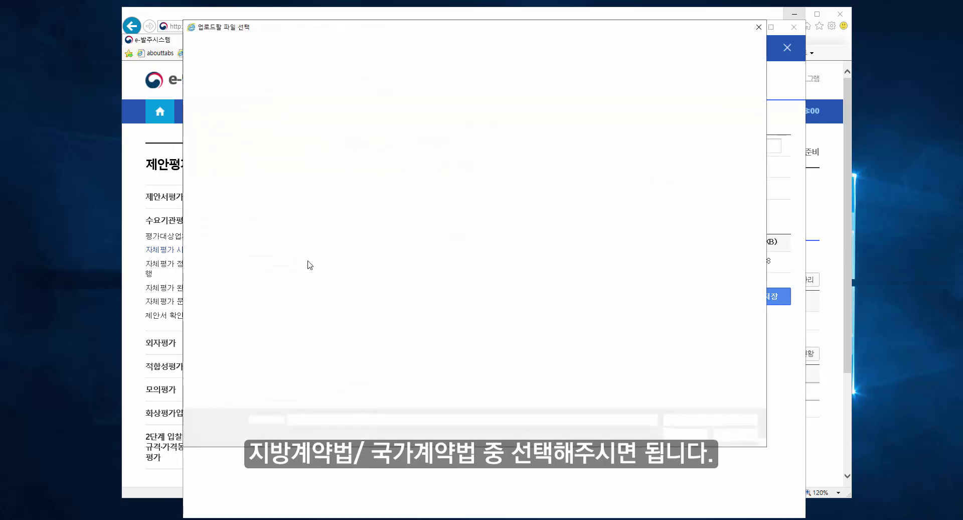
click(316, 99)
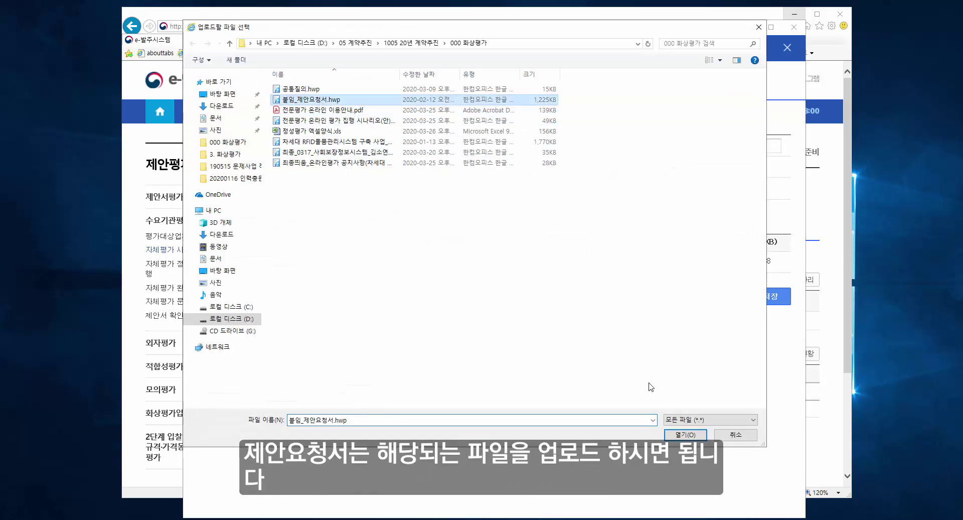
click(680, 434)
click(771, 300)
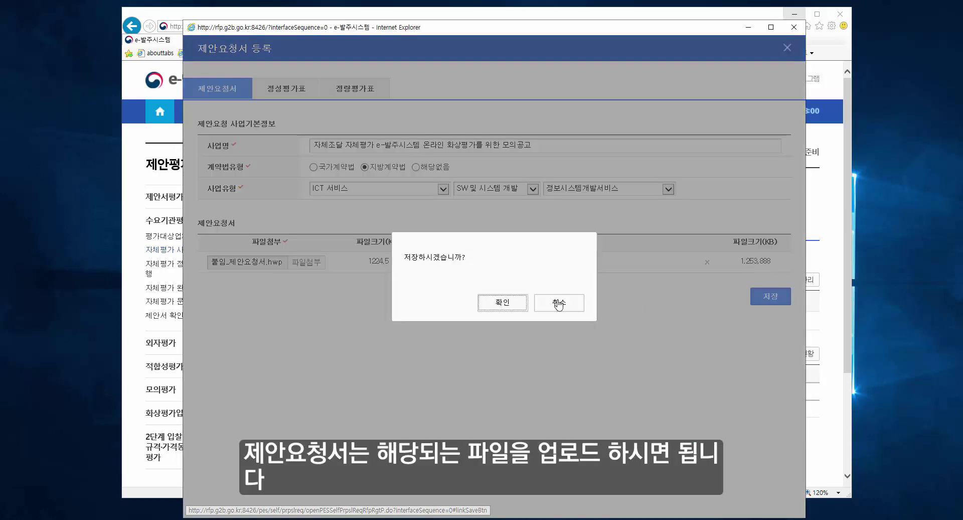
click(501, 303)
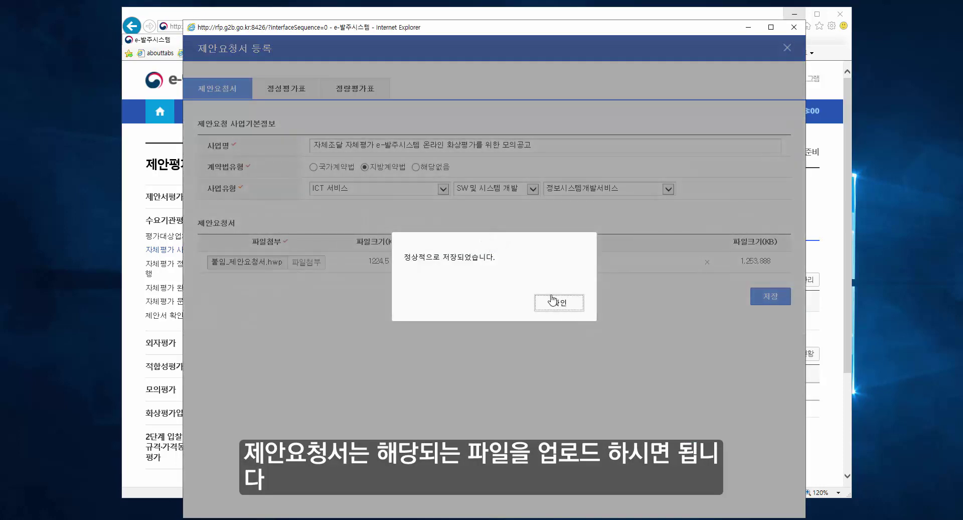
click(552, 301)
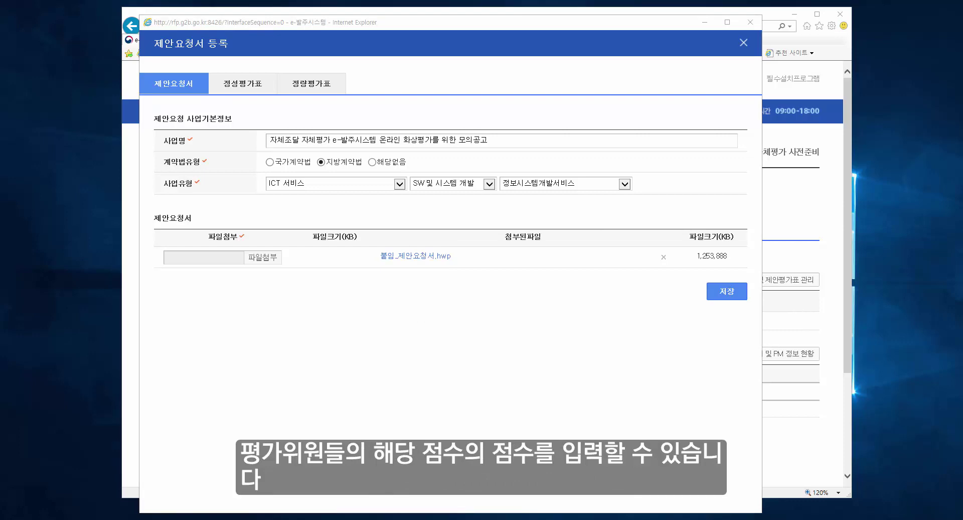
Place the 평가항목 reference image beside the registration form and open the qualitative evaluation table (정성평가표).
drag(0, 301, 779, 69)
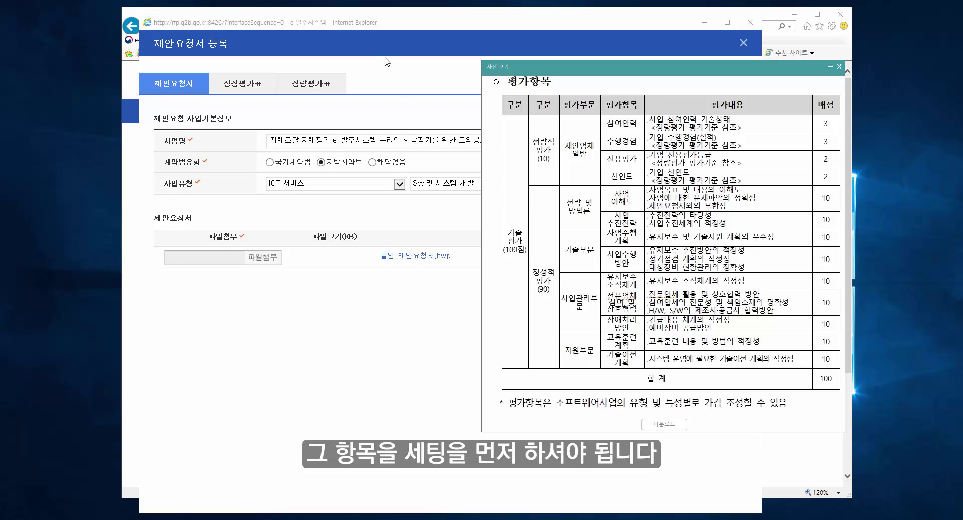
click(244, 87)
click(244, 87)
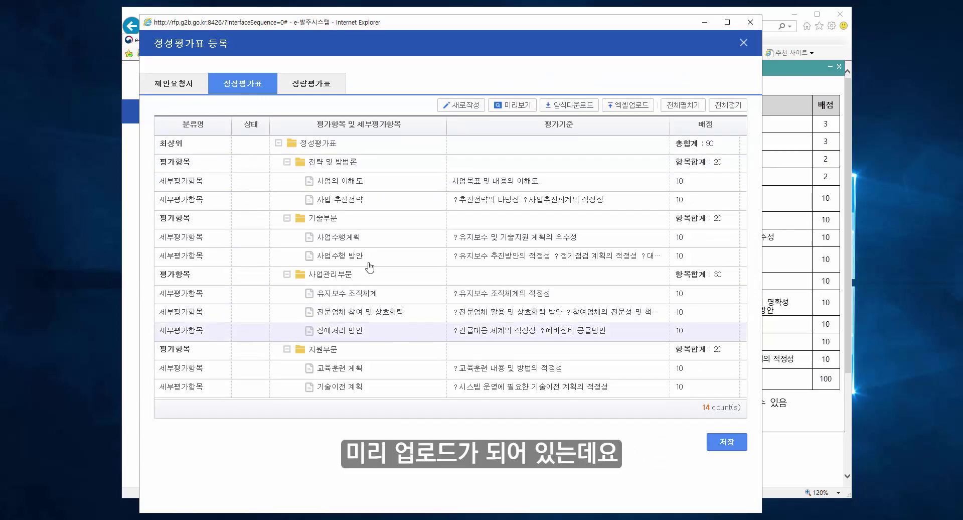
Examine the editing options offered for the 사업의 이해도 and 전략 및 방법론 items of the qualitative evaluation table.
right_click(340, 187)
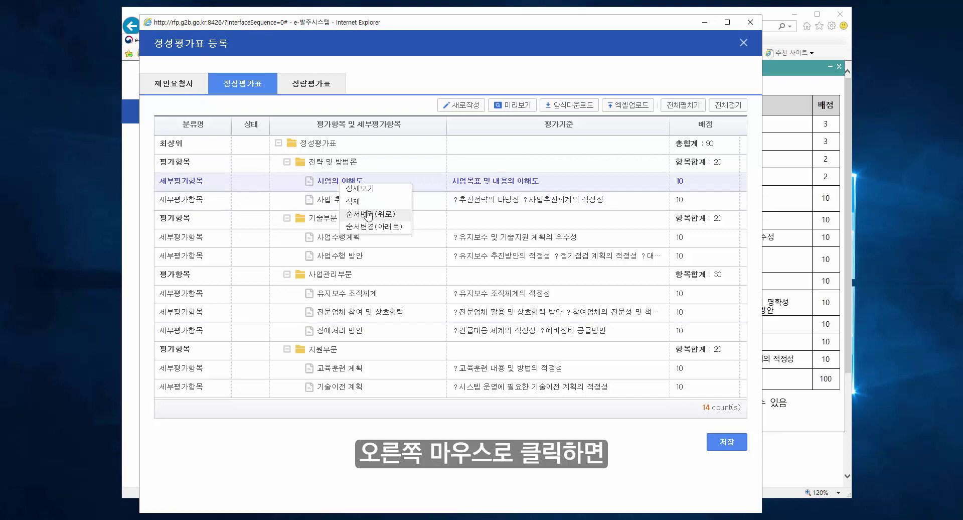
double_click(333, 163)
click(270, 178)
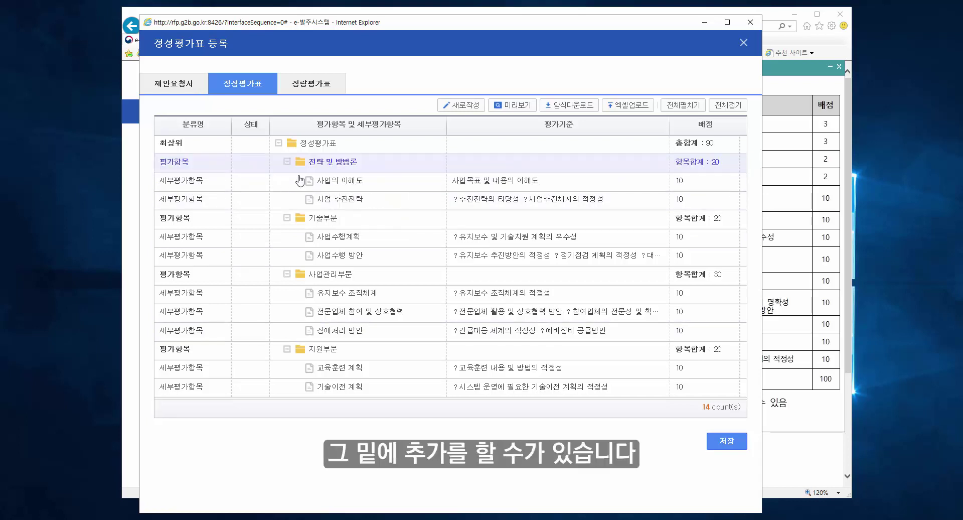
right_click(340, 162)
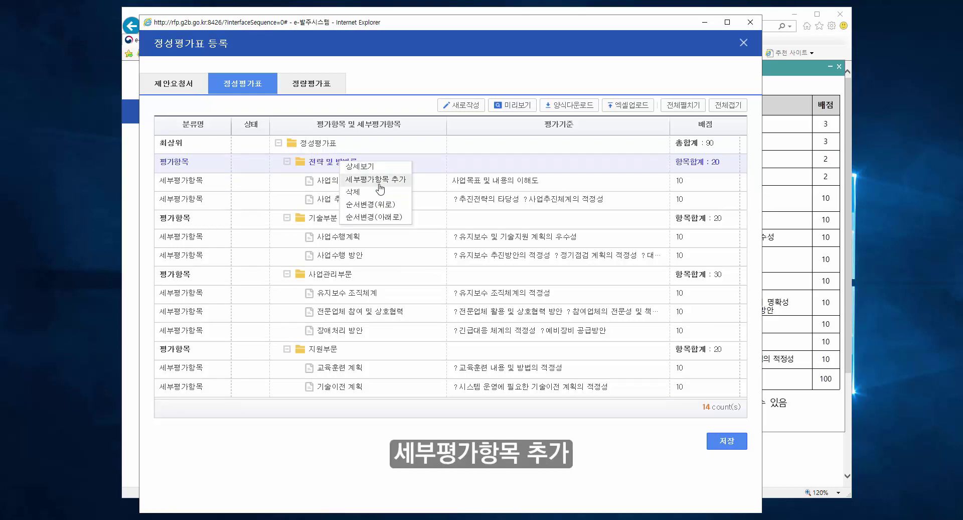
double_click(328, 145)
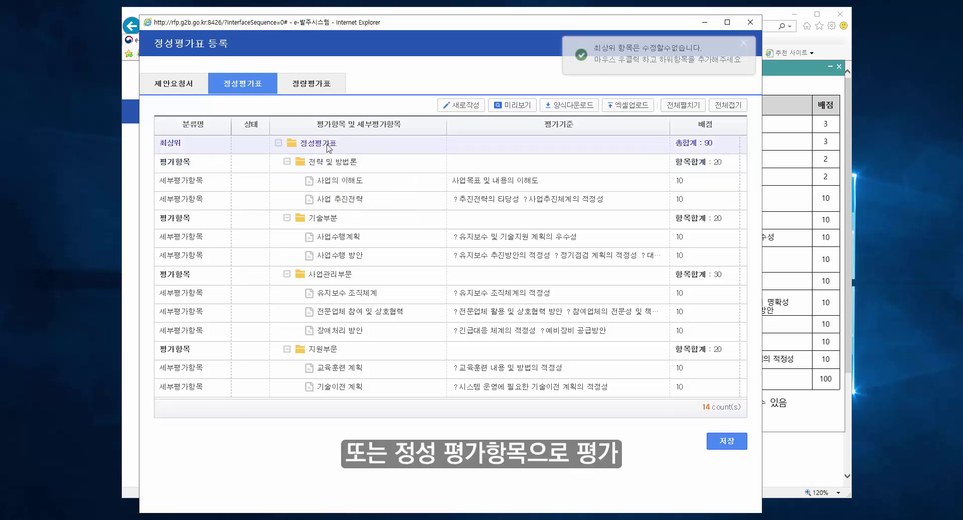
Add a new evaluation item (평가항목) named 정보확인 under the top-level 정성평가표 entry.
right_click(328, 146)
click(351, 152)
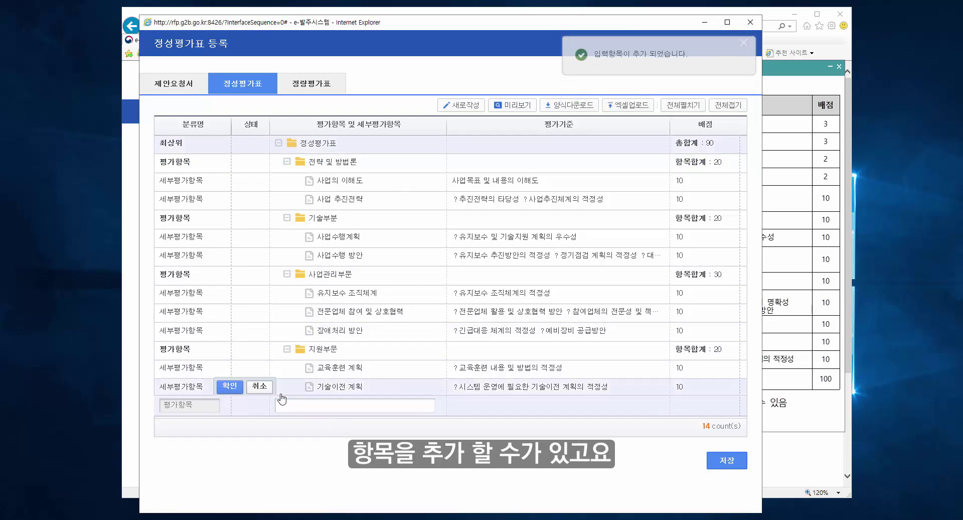
click(307, 408)
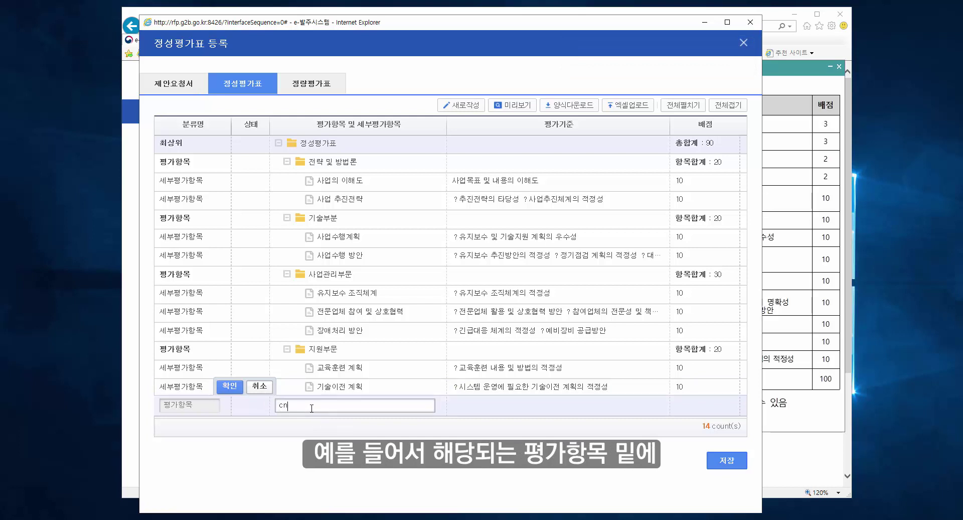
text(정ㅂ확ㅇ)
click(227, 388)
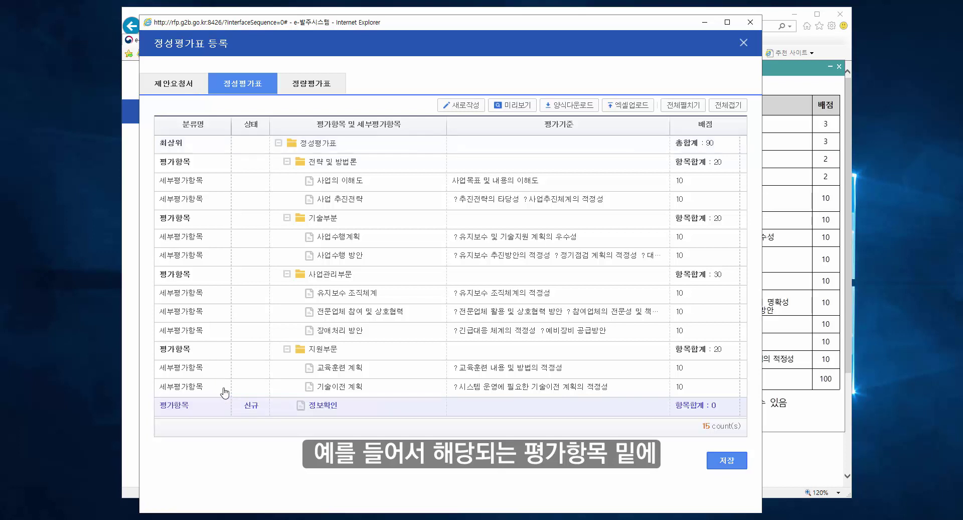
Add a detailed evaluation item named 정보항목 1 under 정보확인, with evaluation criterion 111 and a score of 1.
right_click(327, 405)
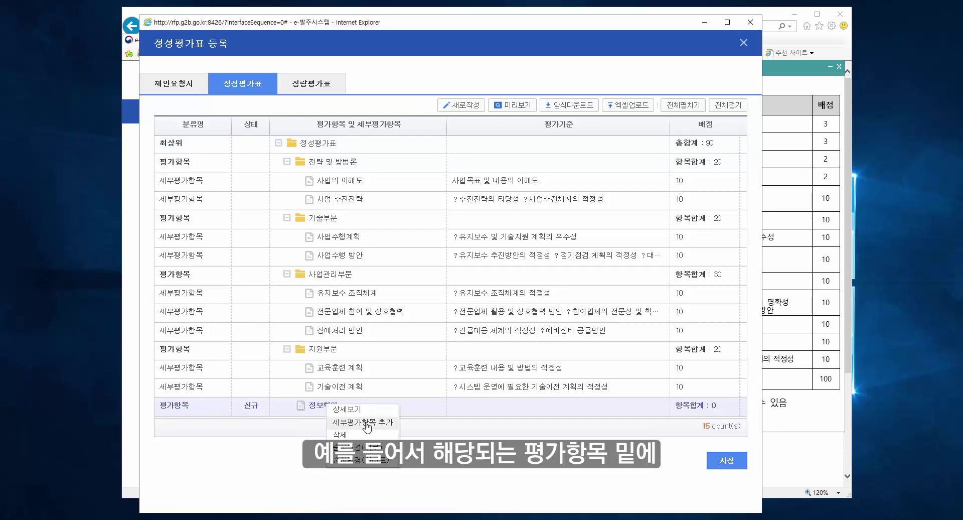
click(362, 422)
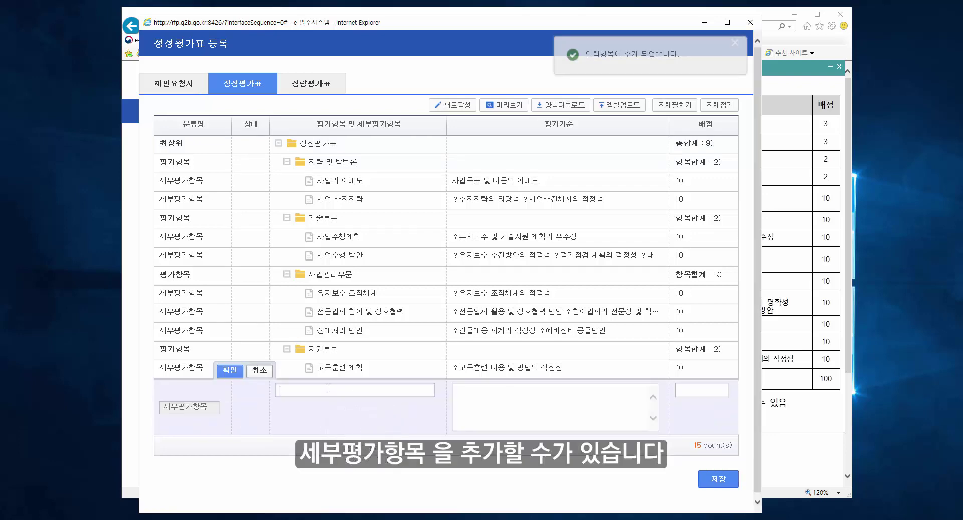
text(정보)
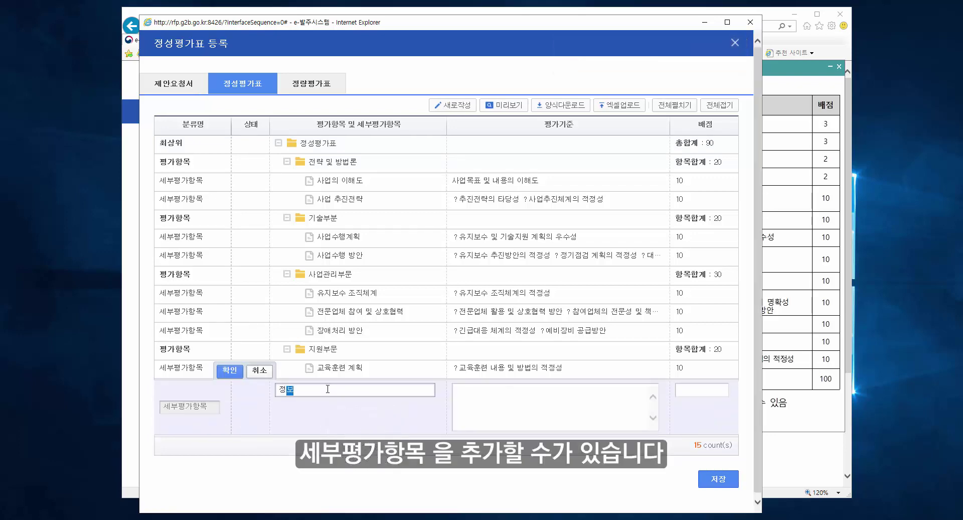
text(항목 1)
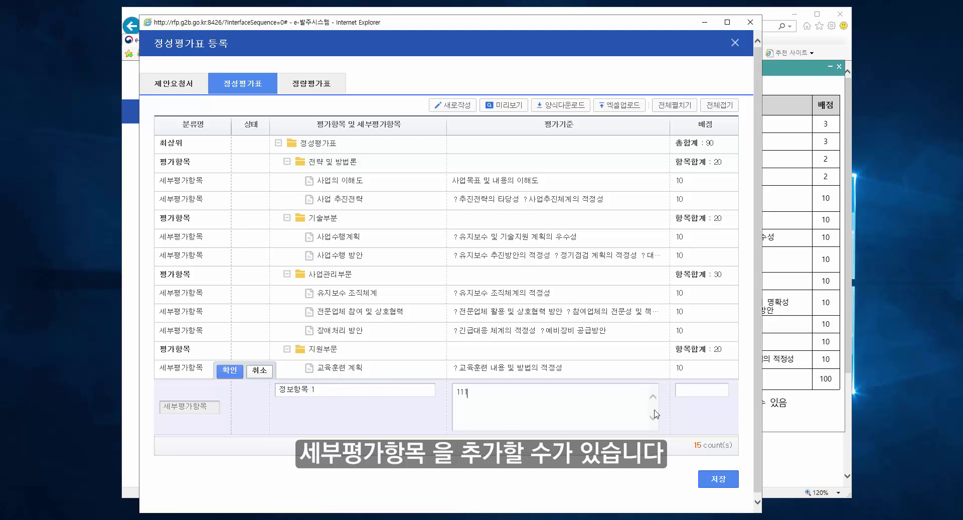
text(111)
click(693, 392)
text(1)
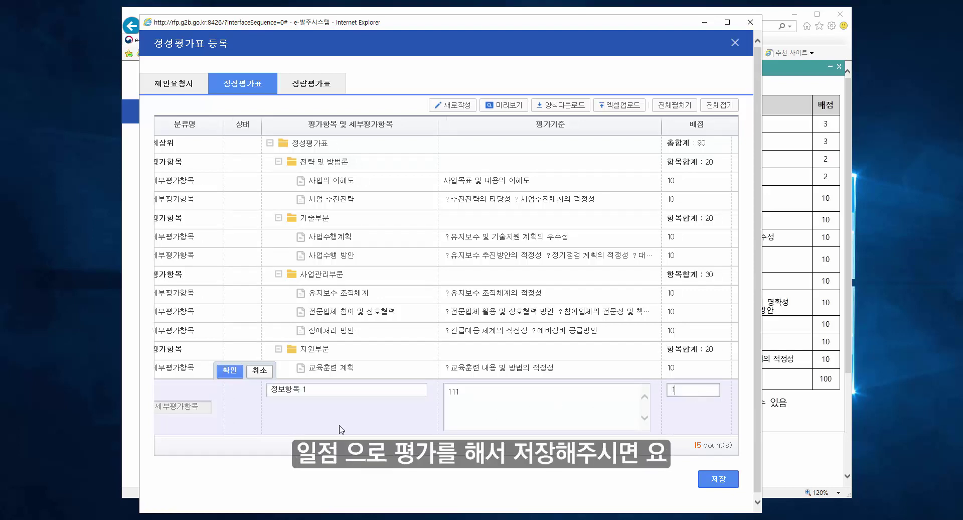
click(234, 371)
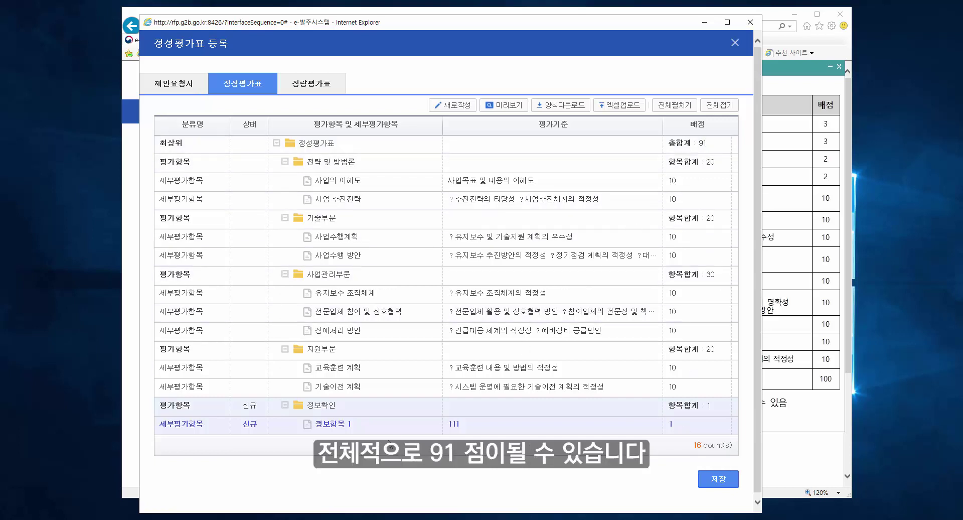
Delete the 정보확인 evaluation item together with its detailed item from the qualitative evaluation table.
double_click(318, 407)
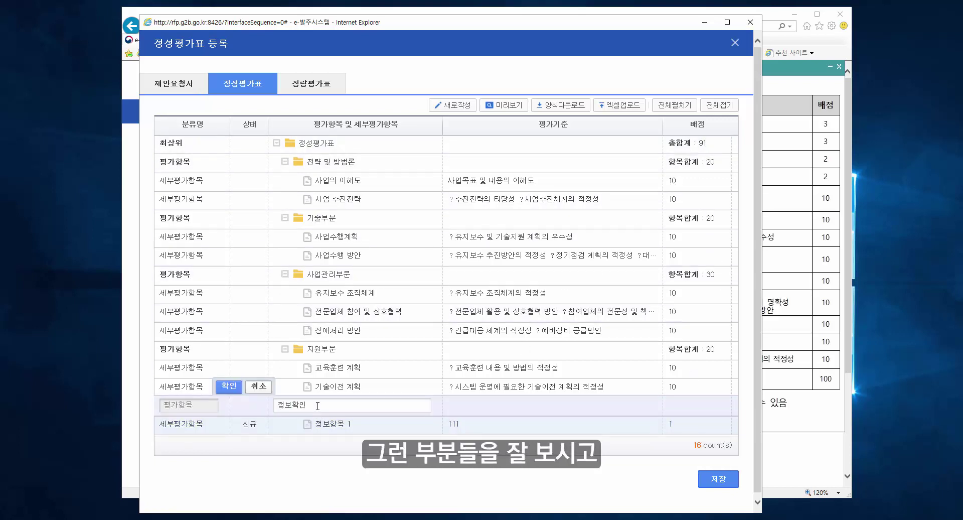
click(260, 386)
right_click(295, 407)
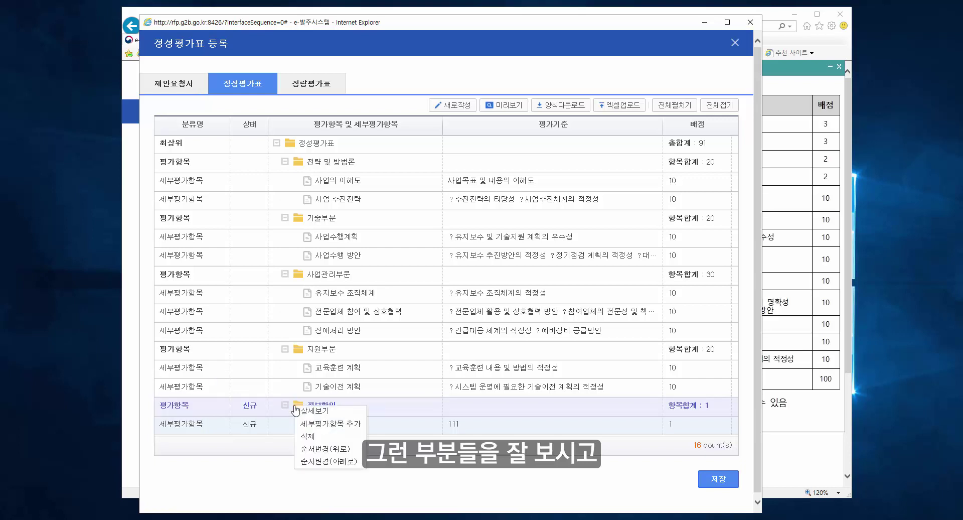
click(317, 436)
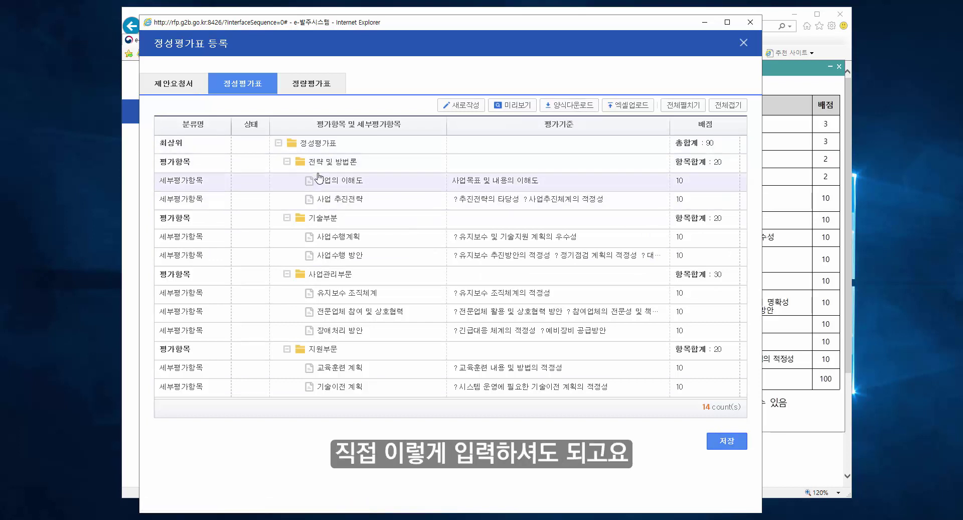
Download and open the Excel template 정성평가 엑셀양식.xls, and examine the example evaluation table on its 사용설명 sheet.
click(569, 107)
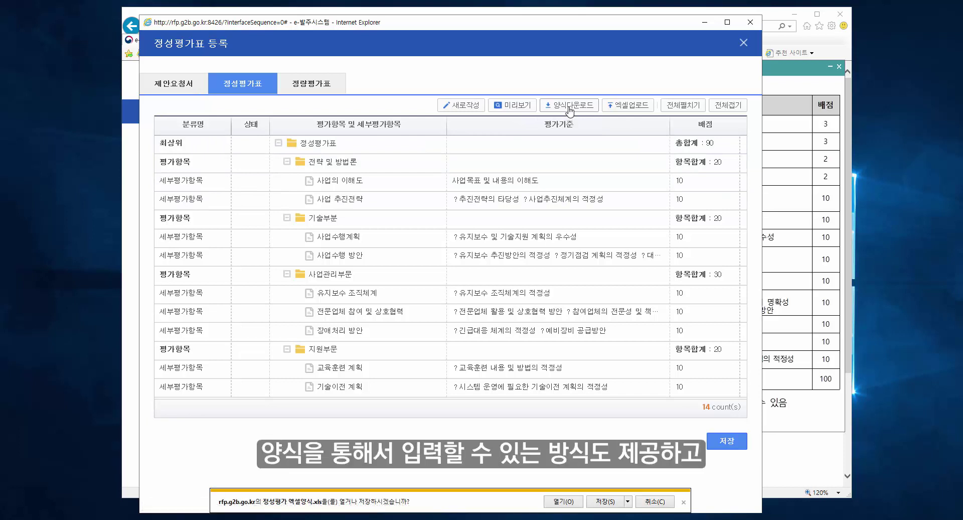
click(558, 500)
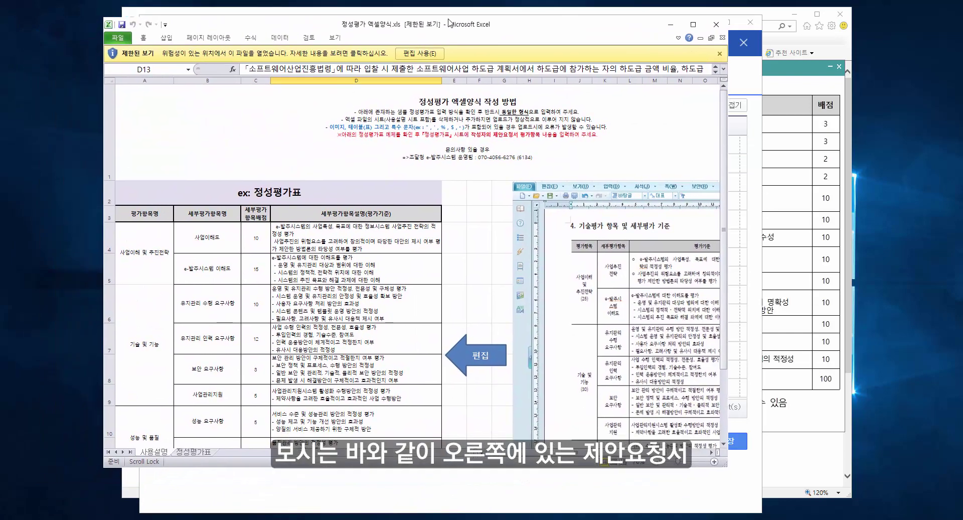
click(693, 24)
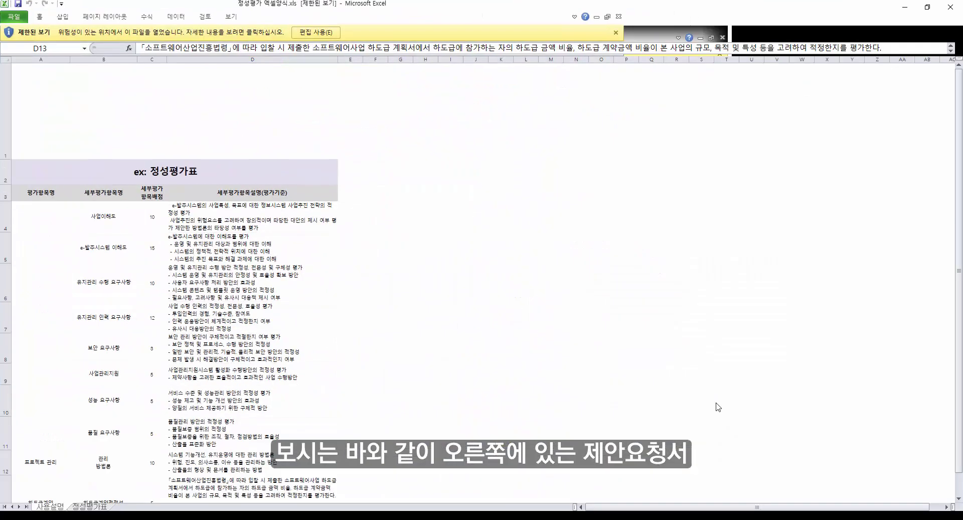
scroll(589, 423, down, 1)
scroll(585, 423, up, 1)
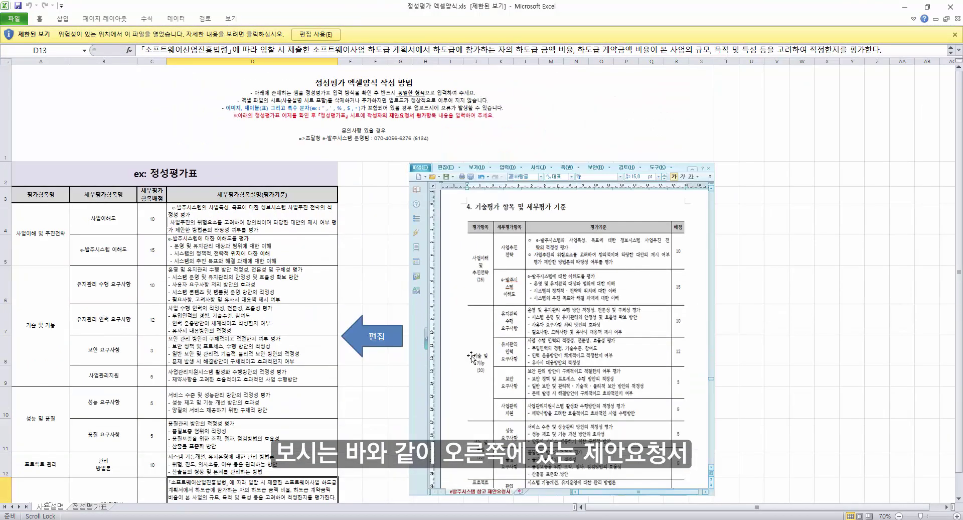
scroll(532, 316, down, 2)
scroll(540, 321, up, 1)
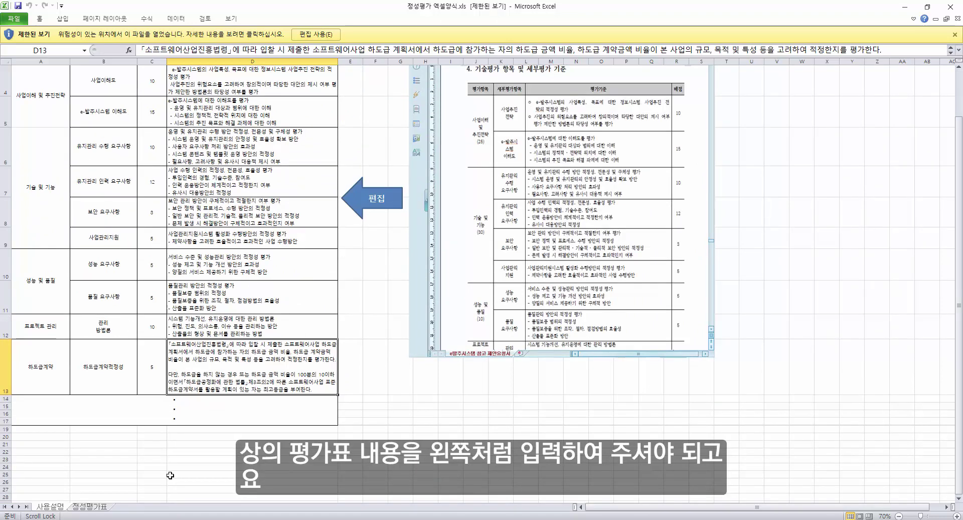
Examine the blank 정성평가표 input sheet of the Excel template and close the workbook.
click(90, 507)
click(54, 85)
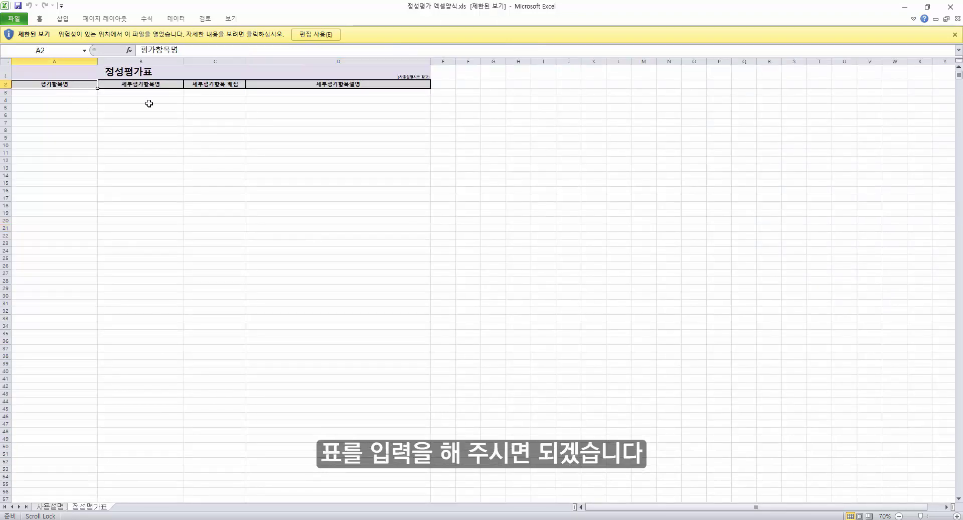
drag(149, 103, 322, 341)
click(958, 8)
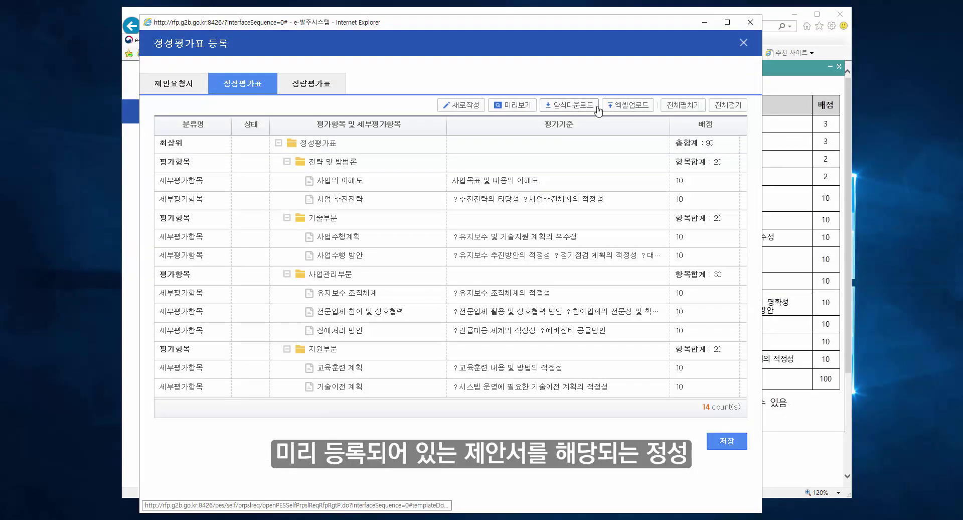
Bulk-upload the Excel file 정성평가 엑셀양식.xls into the qualitative evaluation table (정성평가표).
click(630, 112)
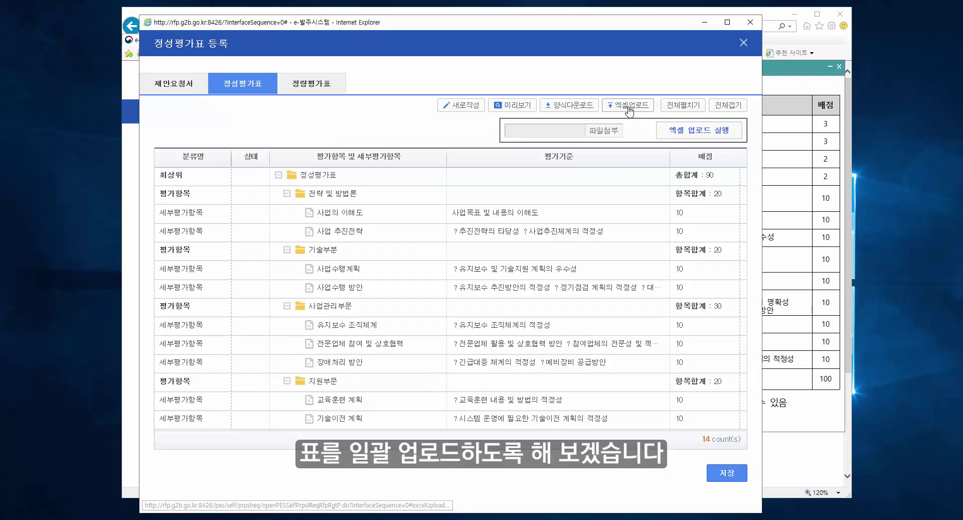
click(604, 130)
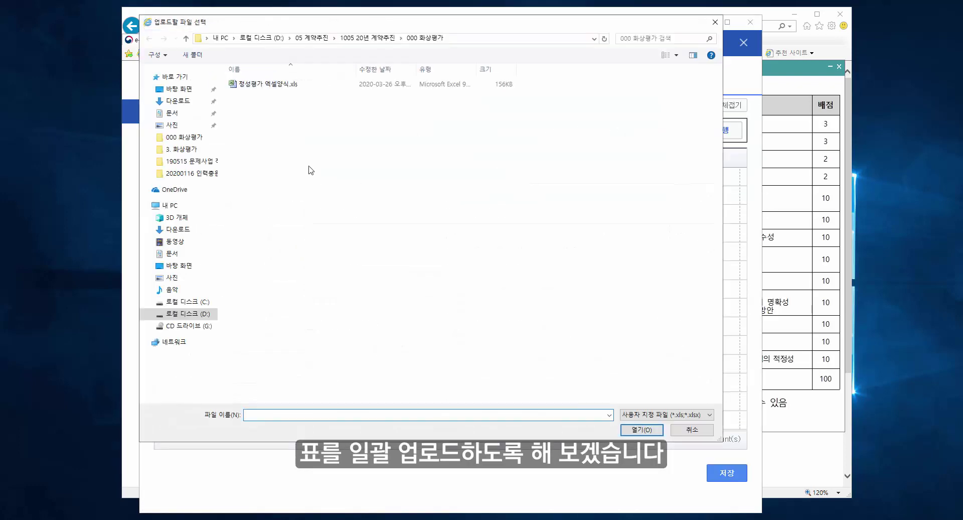
click(253, 85)
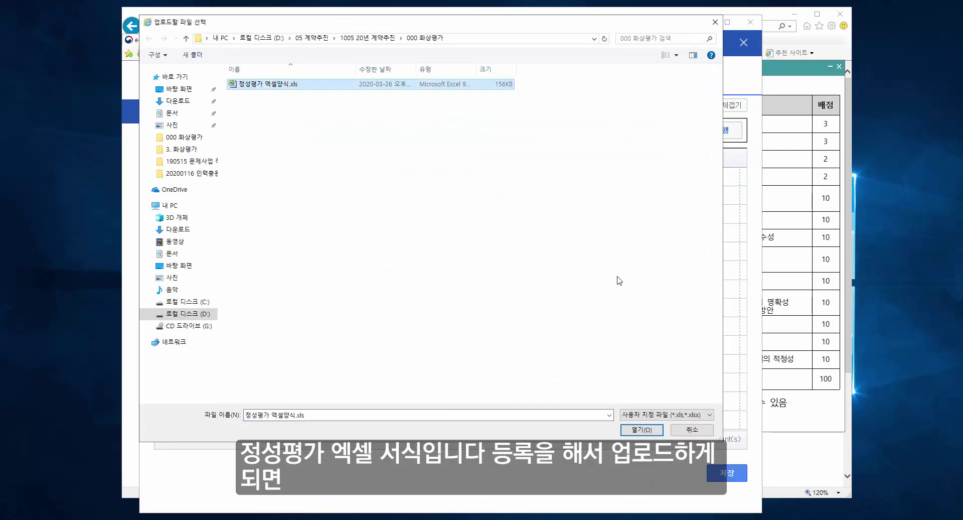
click(642, 434)
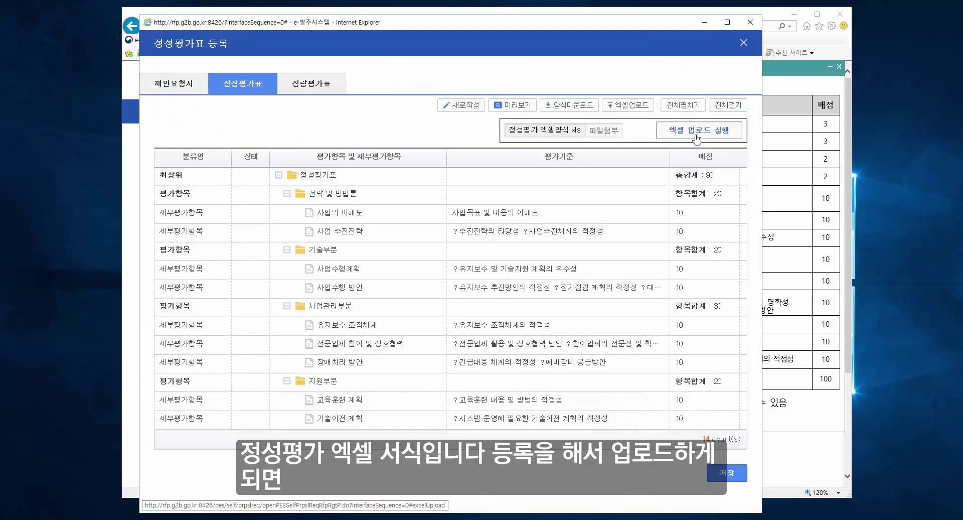
click(696, 136)
click(469, 300)
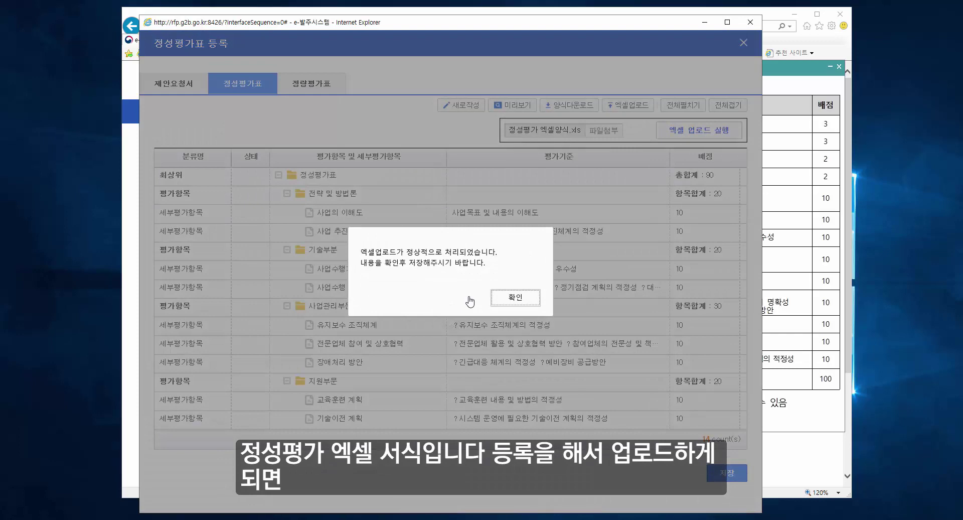
click(515, 297)
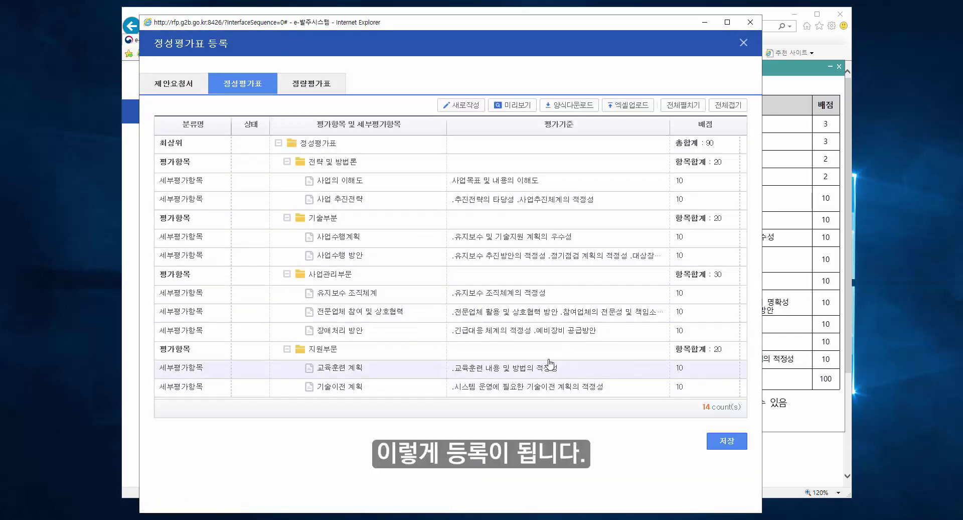
Save the uploaded qualitative evaluation table and confirm the save.
click(729, 441)
click(476, 302)
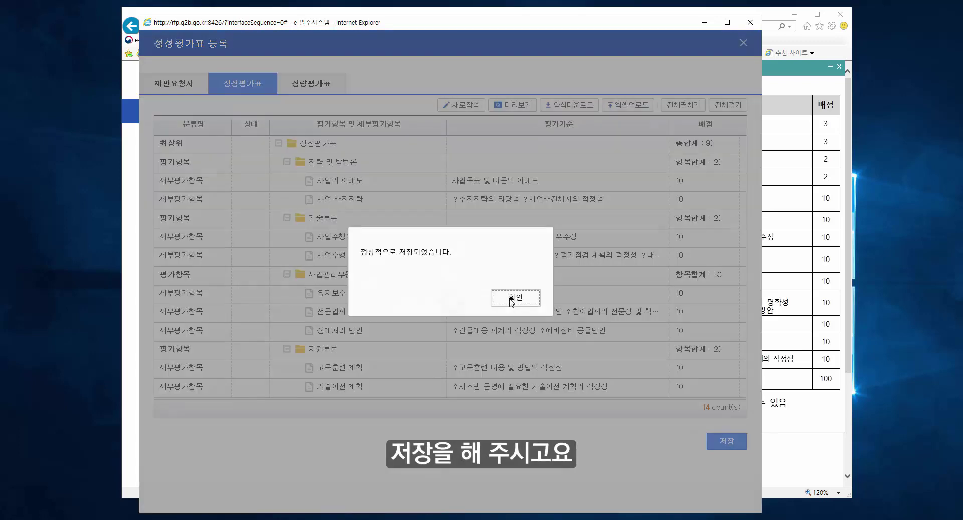
click(511, 298)
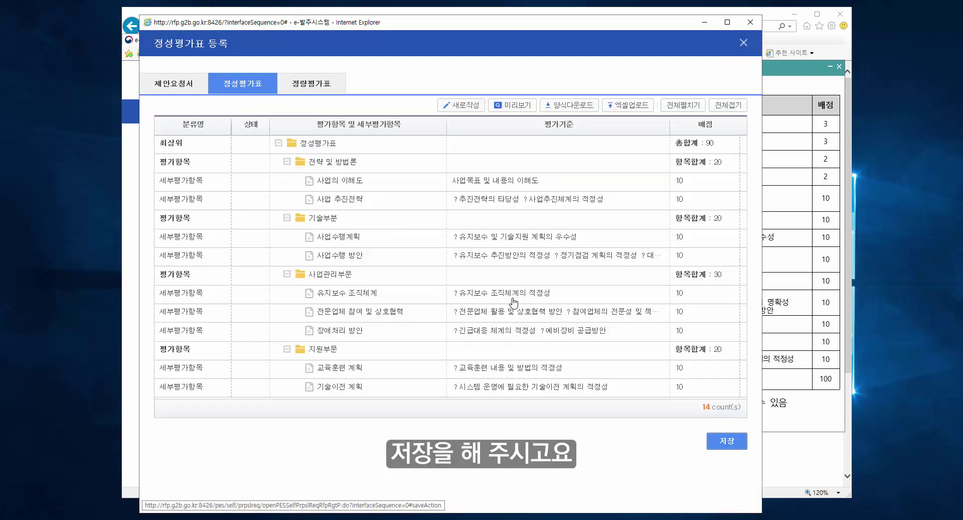
Try uploading 정성평가 엑셀양식.xls into the quantitative evaluation table (정량평가표), and close the registration form without saving.
click(304, 87)
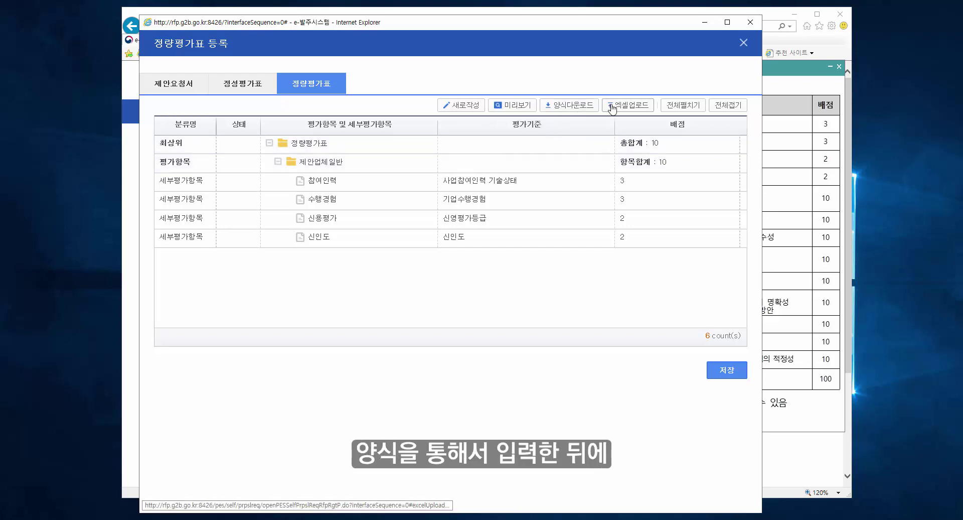
click(627, 106)
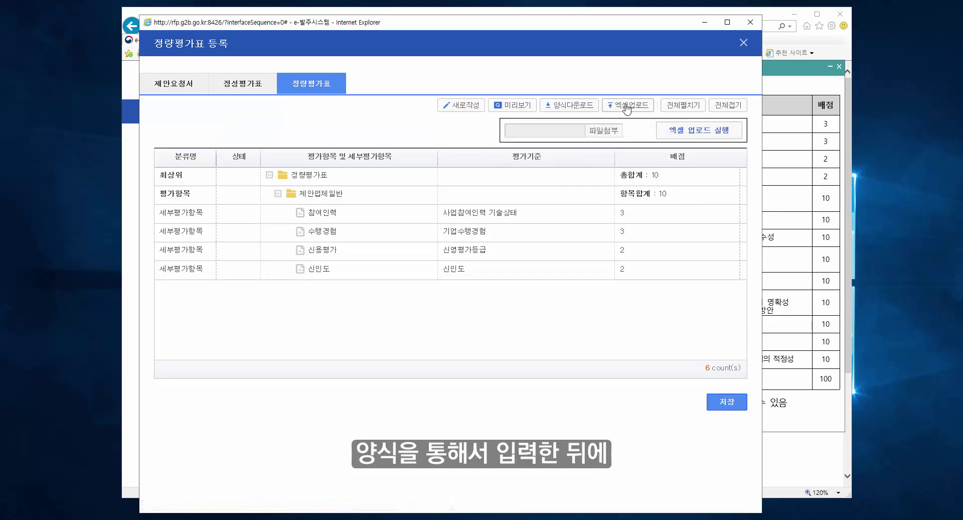
click(606, 131)
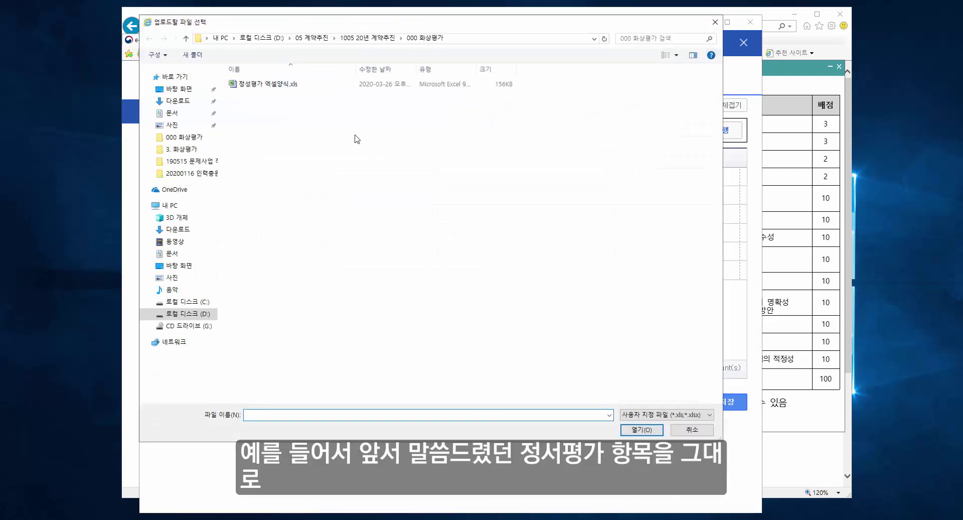
click(268, 90)
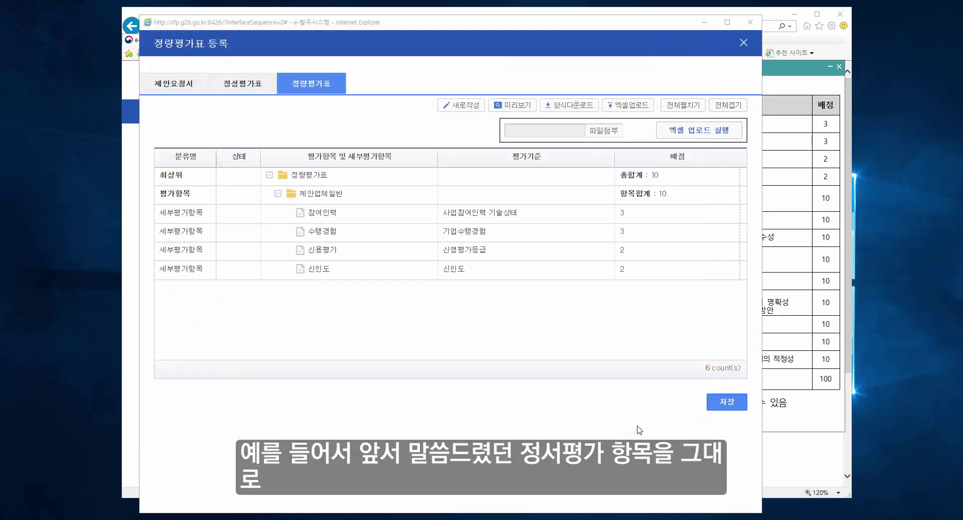
click(633, 430)
click(708, 134)
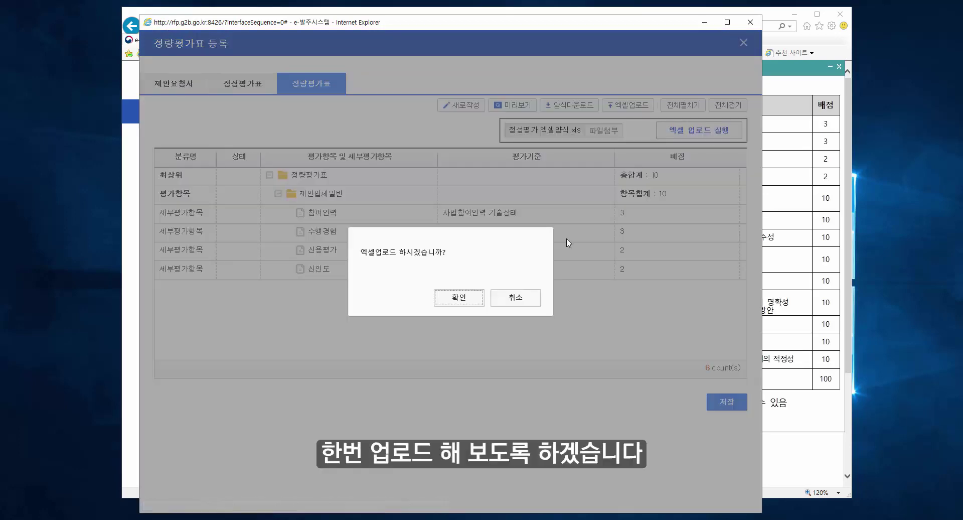
click(453, 300)
click(502, 301)
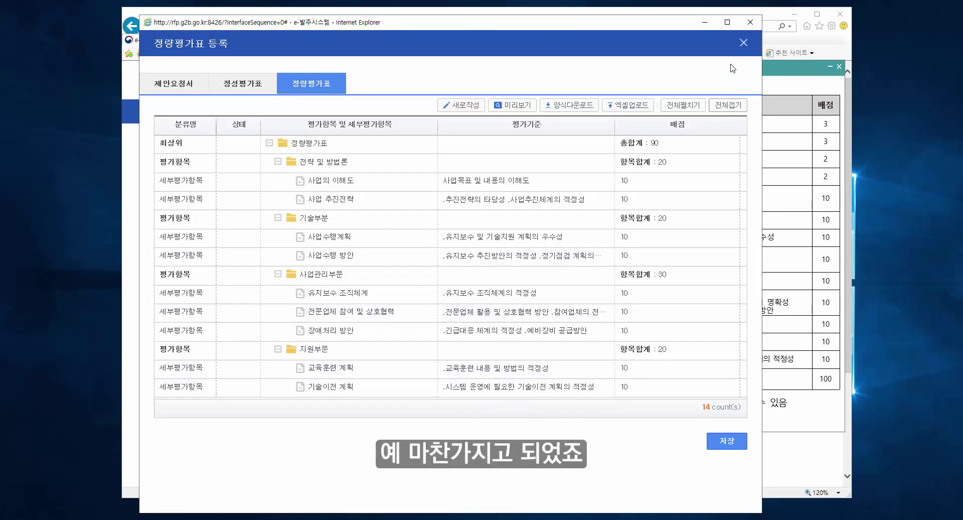
click(743, 43)
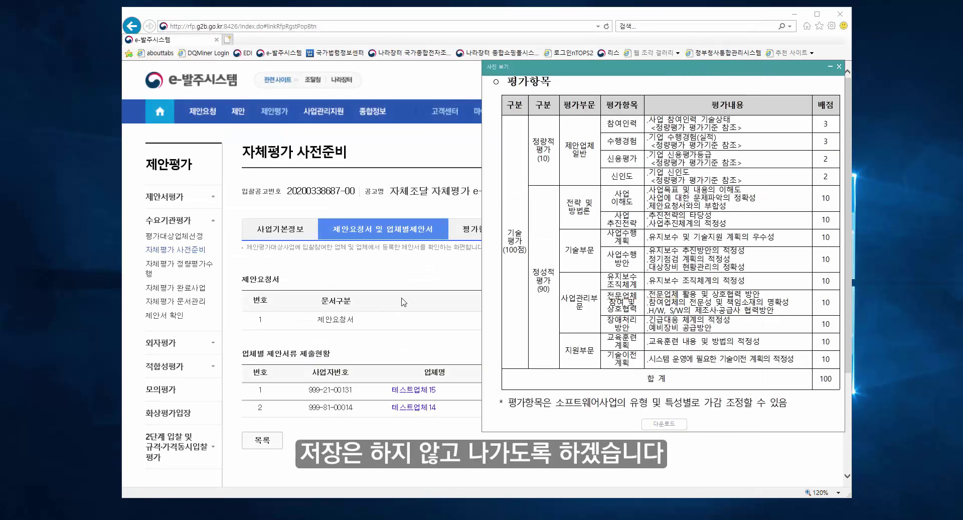
Review the registered qualitative (정성평가항목) and quantitative (정량평가항목) items and their scores in the 평가항목 section.
click(484, 230)
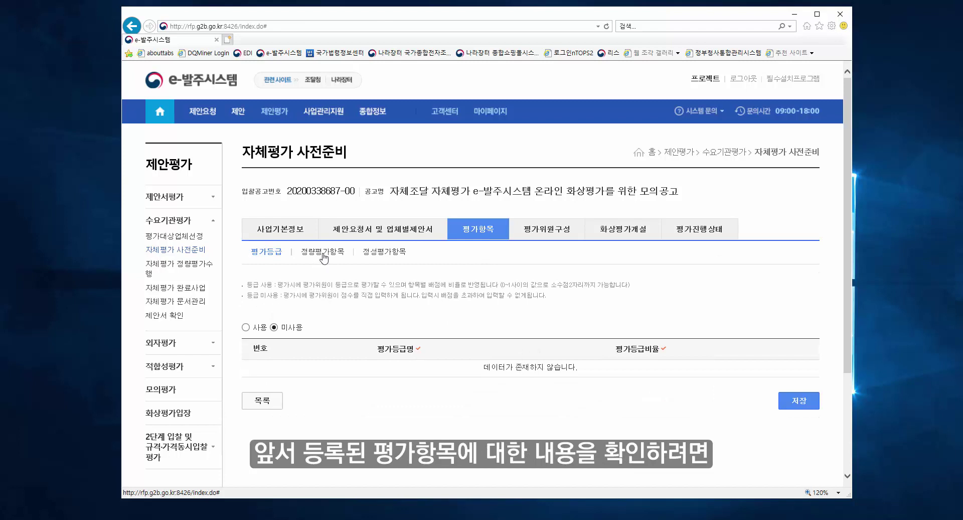
click(383, 253)
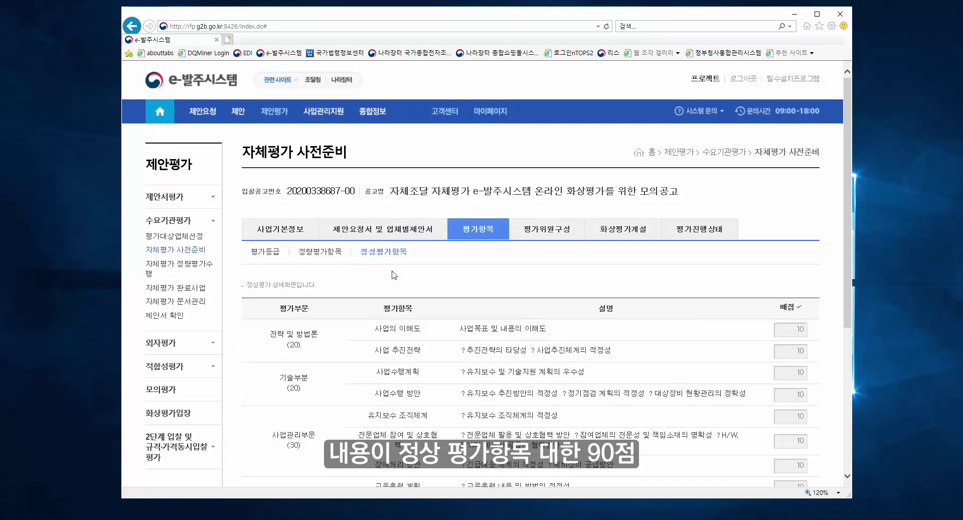
scroll(803, 349, down, 5)
scroll(563, 329, up, 3)
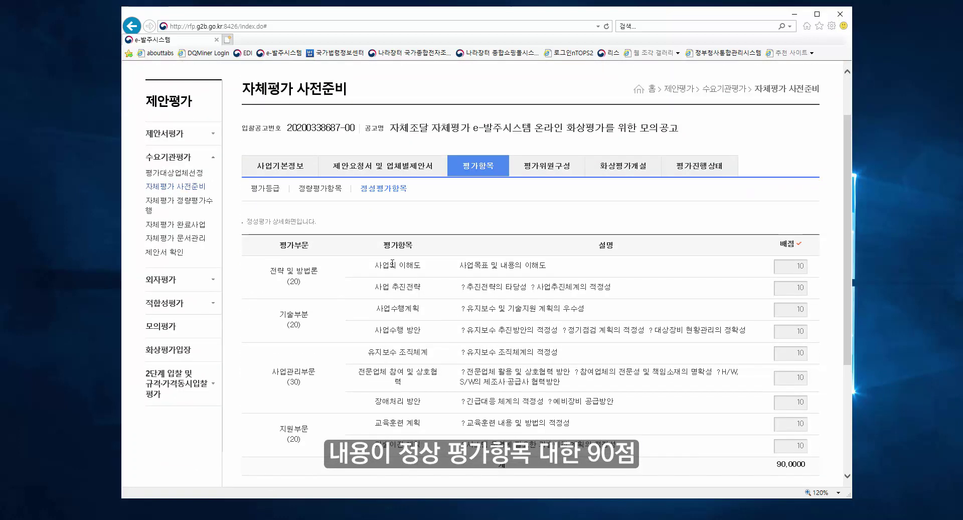
click(322, 216)
scroll(393, 301, down, 1)
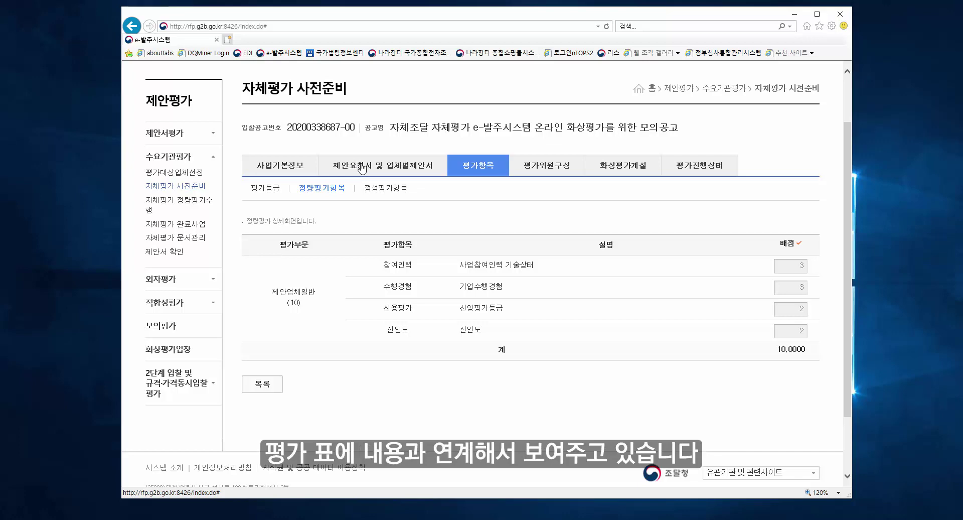
Enable the use of evaluation grades (사용) in the 평가등급 section of the evaluation items.
click(265, 189)
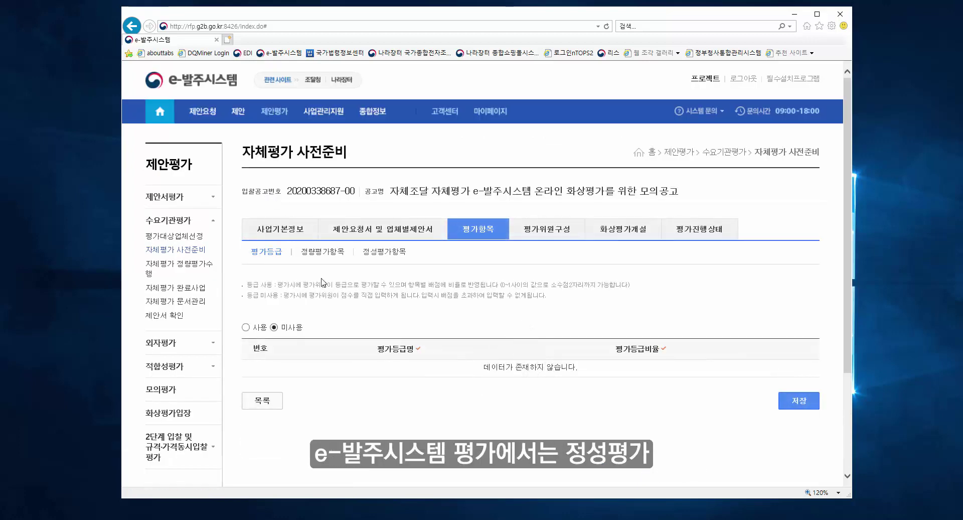
click(245, 328)
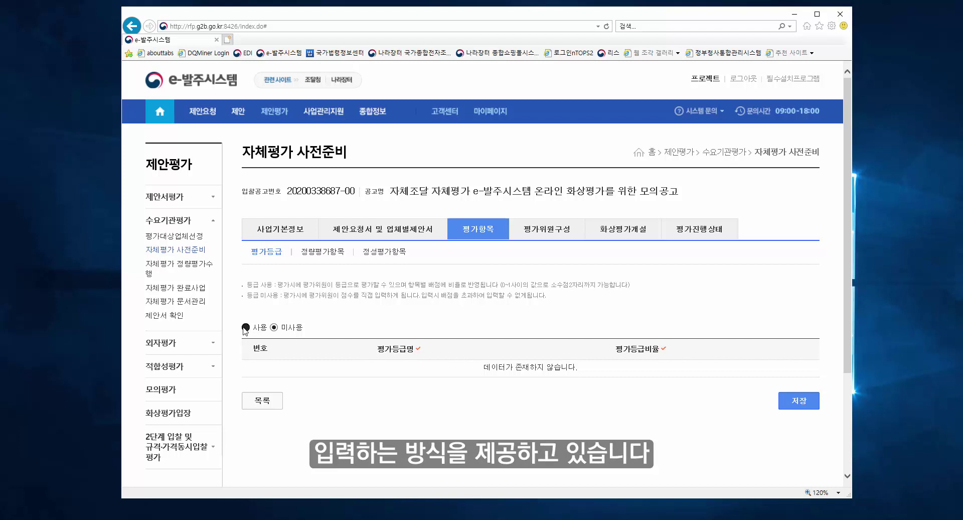
click(274, 328)
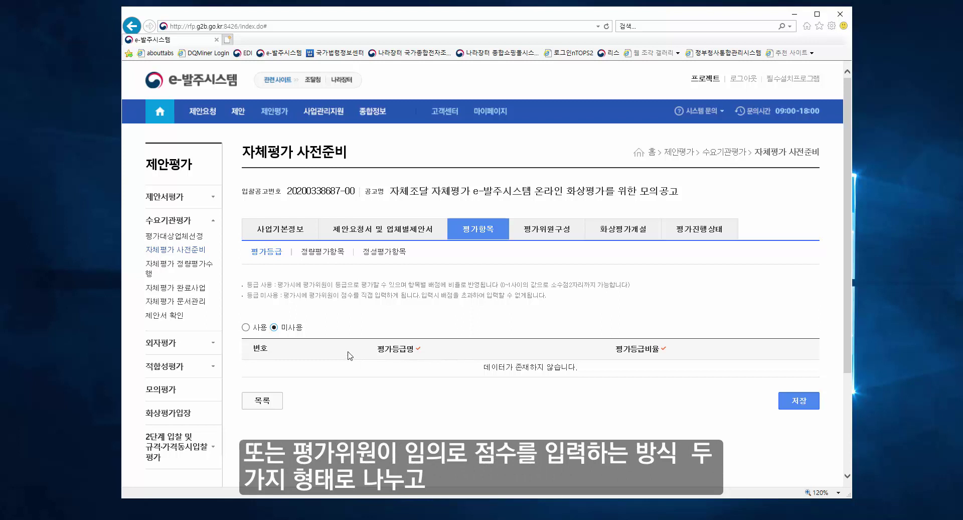
click(247, 327)
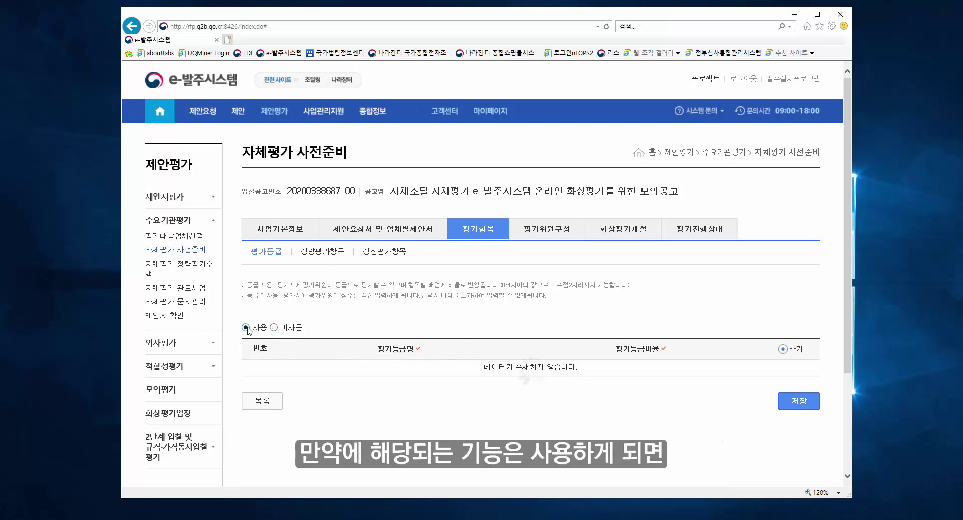
Add the first evaluation grade, named 매우우수, with a ratio of 1.
click(786, 349)
click(389, 368)
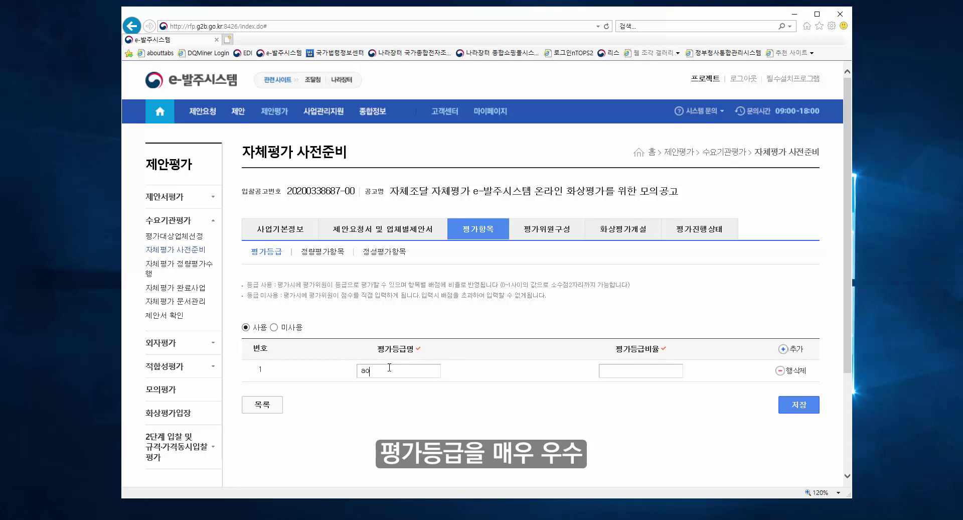
text(매우우수)
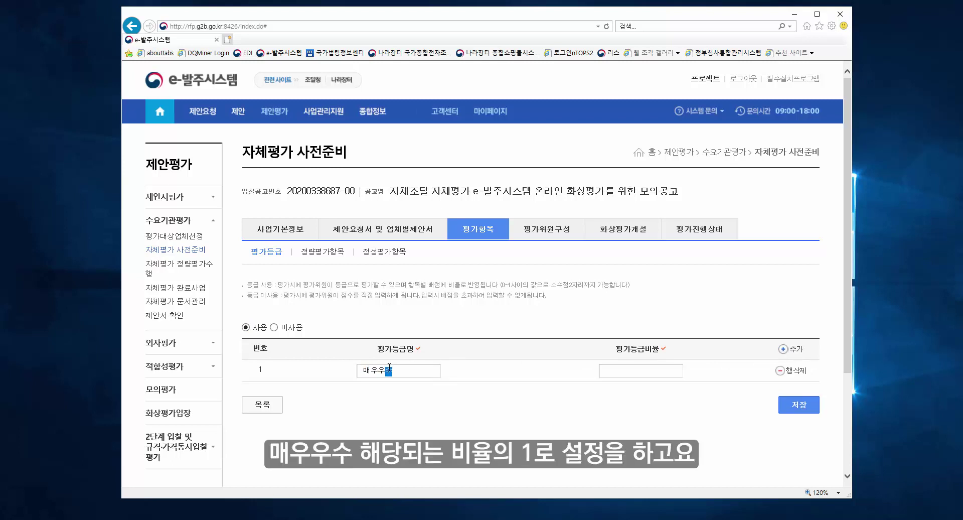
click(629, 376)
Add a second evaluation grade named 우수 with a ratio of 0.9.
click(783, 349)
click(402, 393)
text(우수)
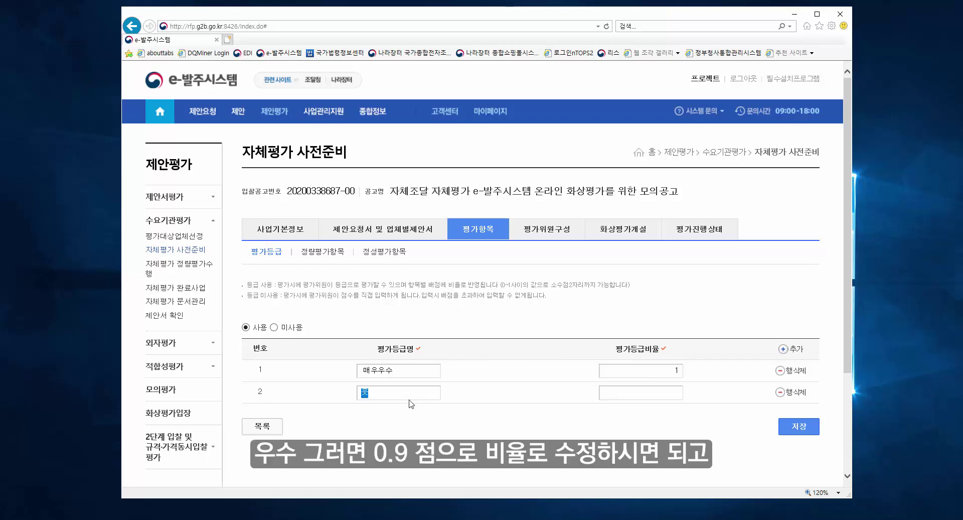
key(Tab)
text(0.9)
Add a third evaluation grade named 보통 with a ratio of 0.8.
click(783, 348)
click(398, 412)
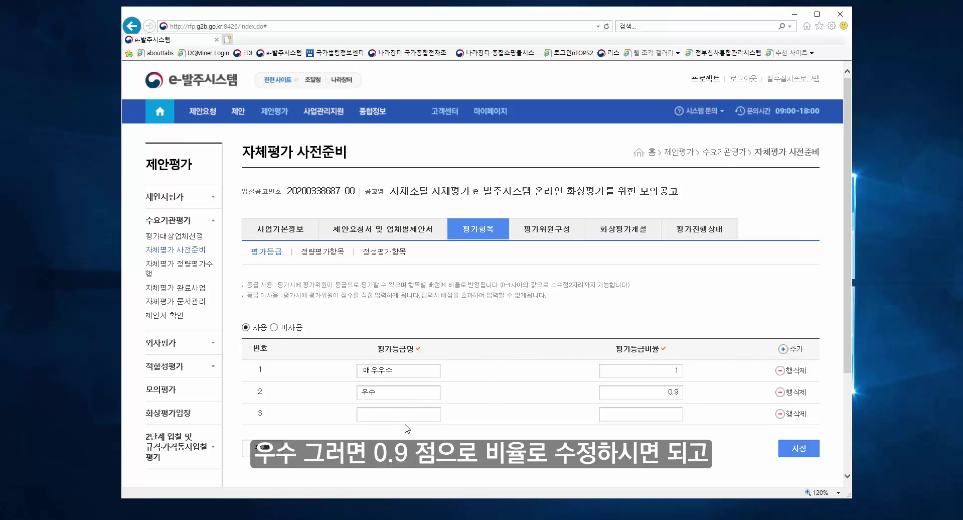
text(보토)
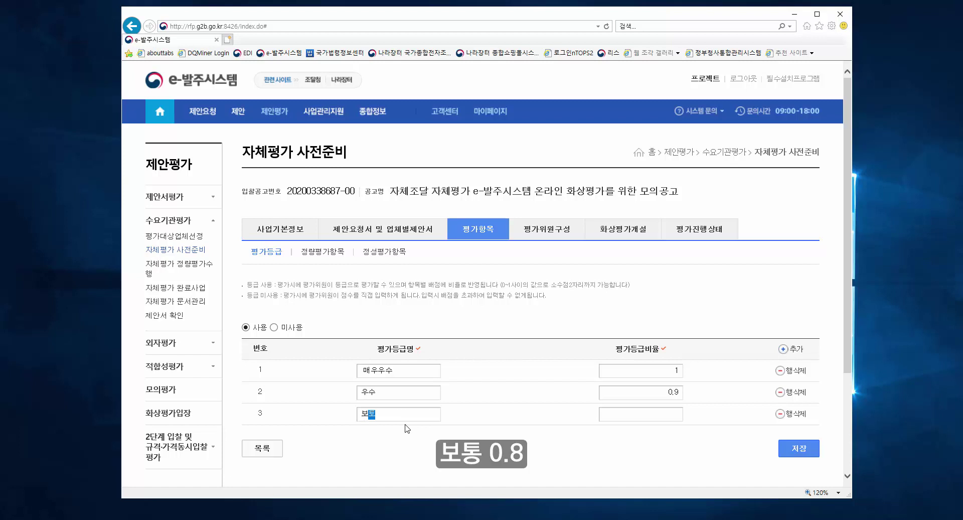
key(Tab)
text(0)
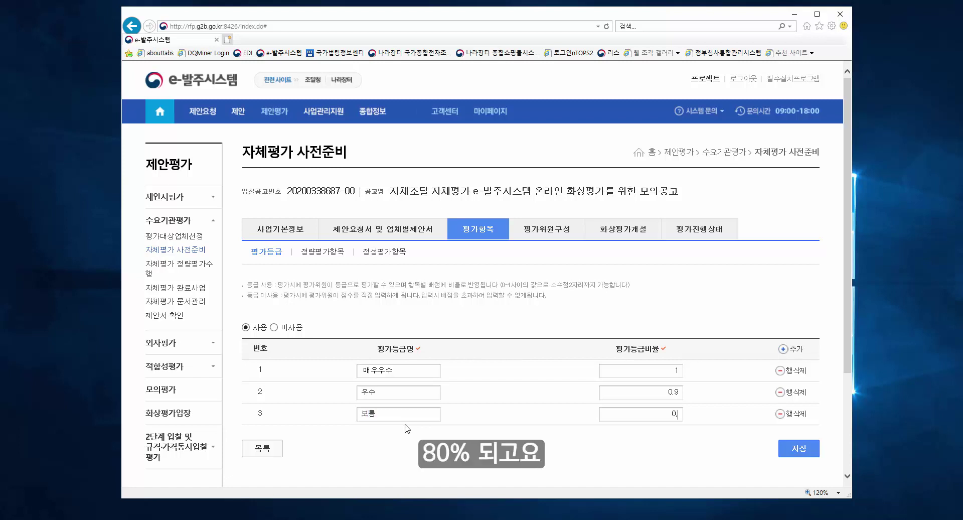
Add a fourth evaluation grade named 미흡 with a ratio of 0.7.
click(795, 349)
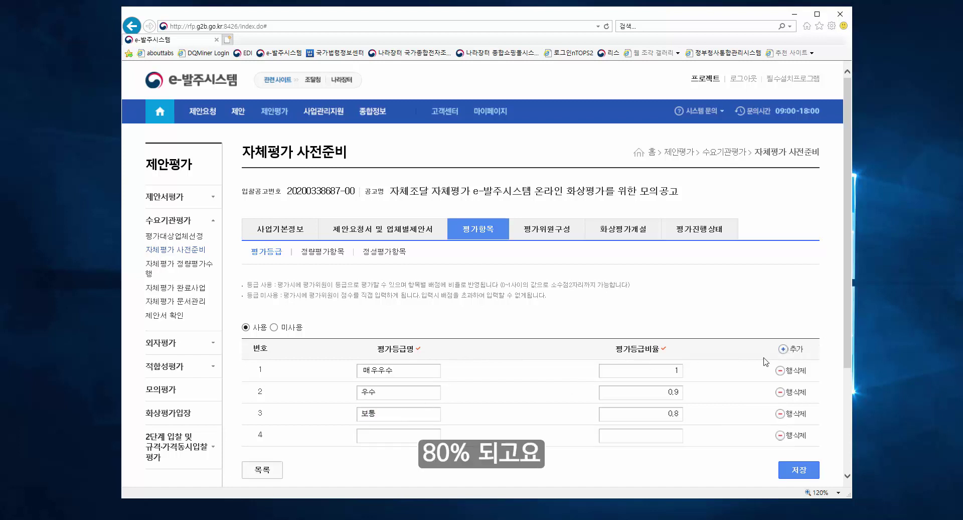
click(418, 441)
text(미흡)
key(Tab)
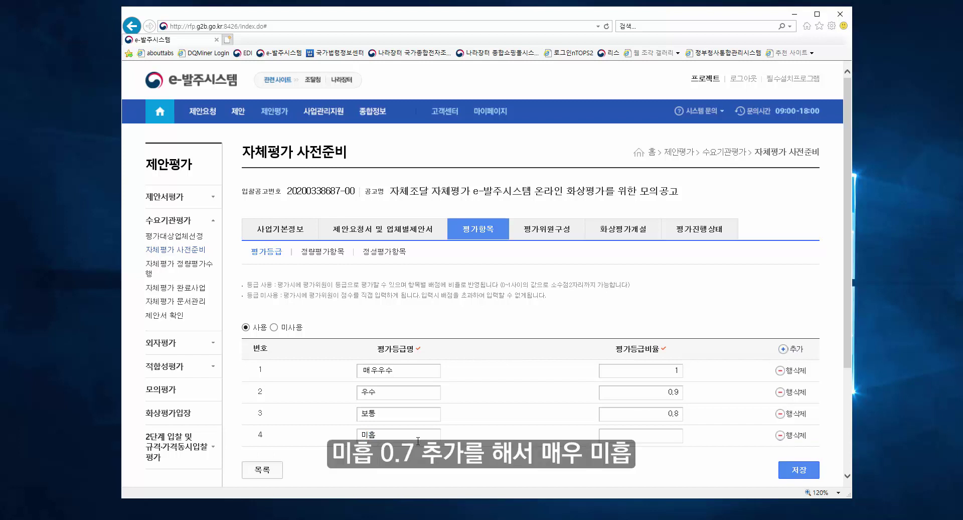
text(0.7)
Add a fifth evaluation grade named 매우미흡 with a ratio of 0.6.
click(790, 349)
scroll(424, 330, down, 3)
click(388, 287)
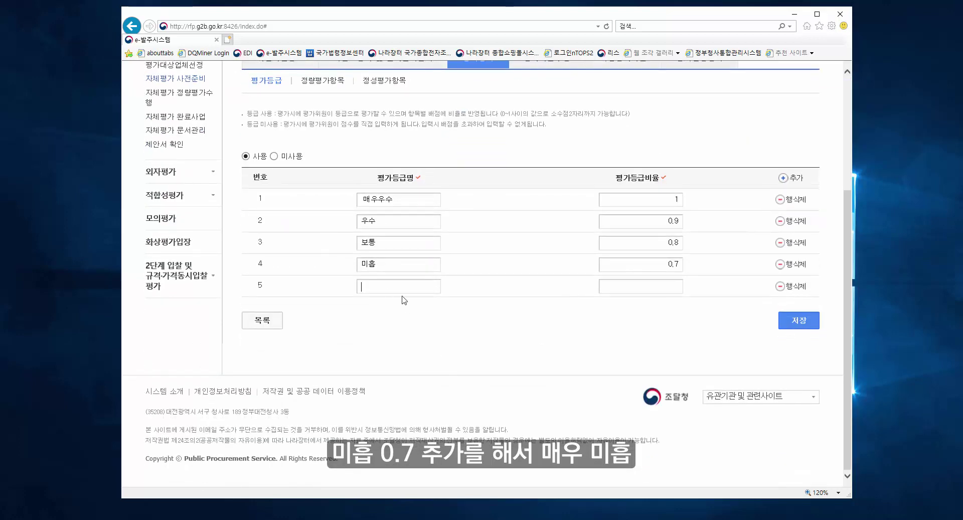
text(ㅁ)
text(매우미흡)
key(Tab)
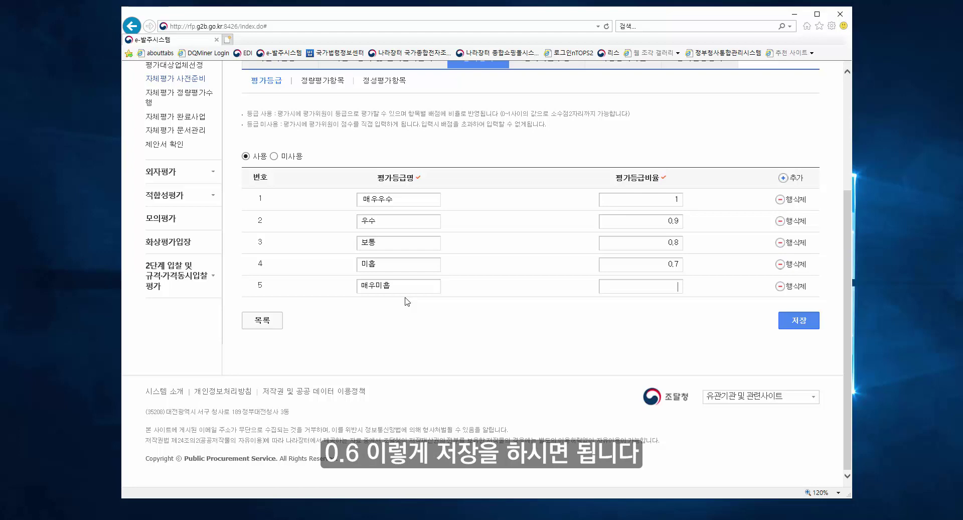
text(0.6)
Save the five evaluation grades and confirm the save.
click(803, 325)
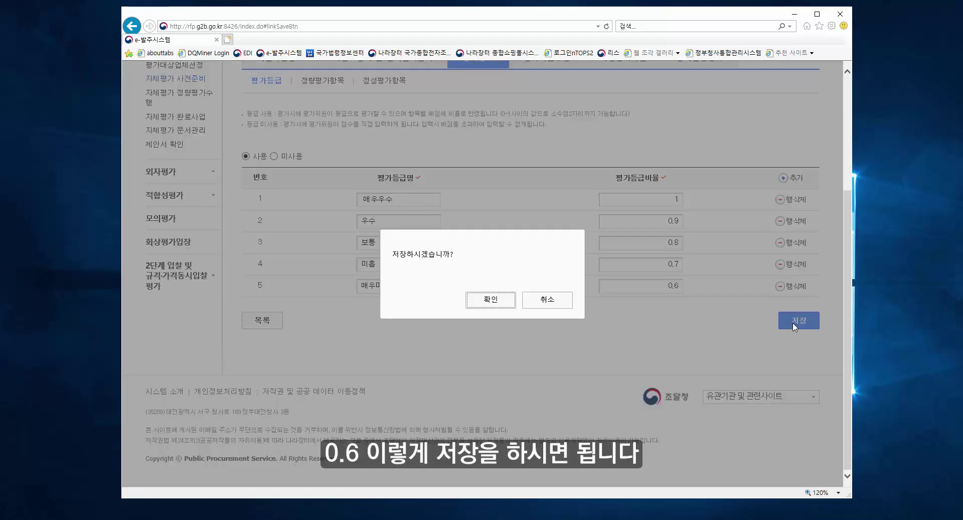
click(490, 301)
click(561, 302)
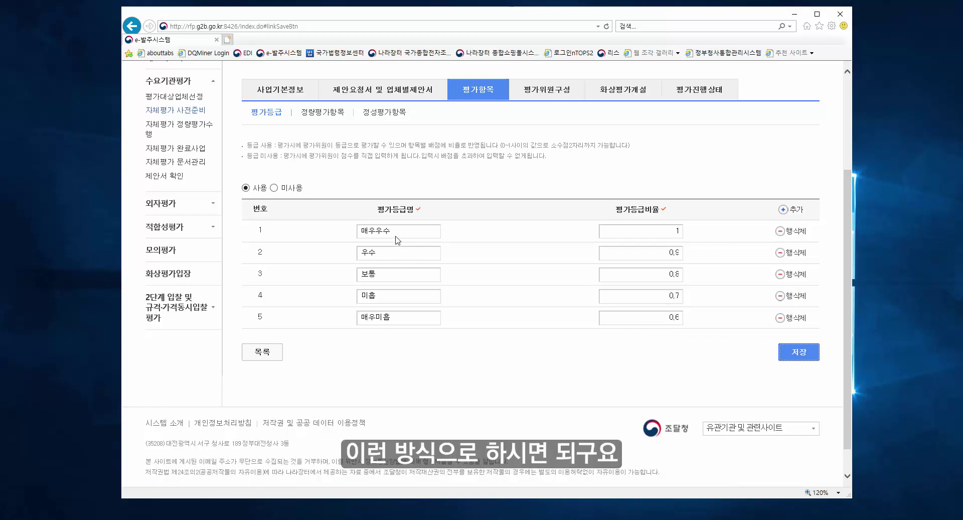
Rename the first two evaluation grades as 수 and 우, and save the grade table.
drag(391, 232, 304, 235)
text(수)
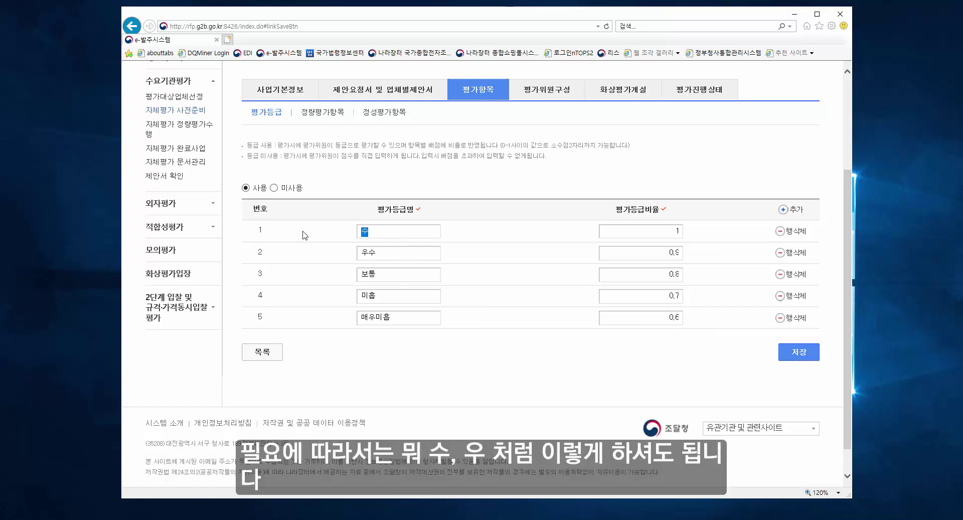
key(Tab)
key(Tab)
text(우)
key(Tab)
key(Tab)
key(Tab)
click(782, 354)
click(491, 301)
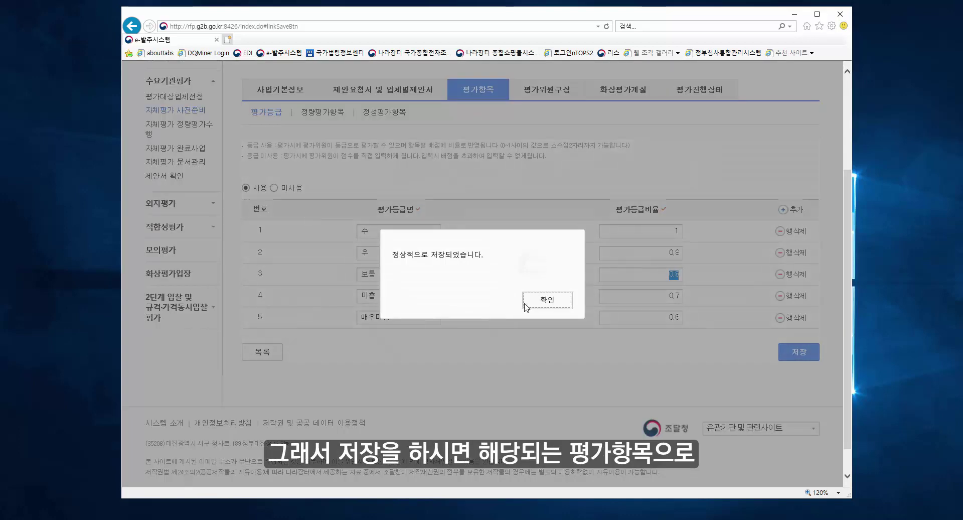
click(541, 300)
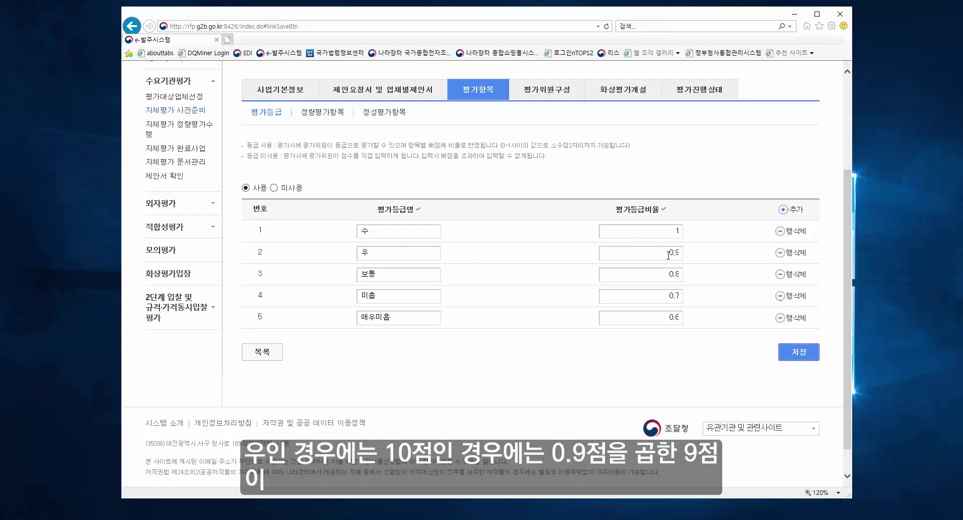
Return to the project list, reopen the mock notice and go to its evaluator composition section (평가위원구성).
scroll(501, 351, up, 2)
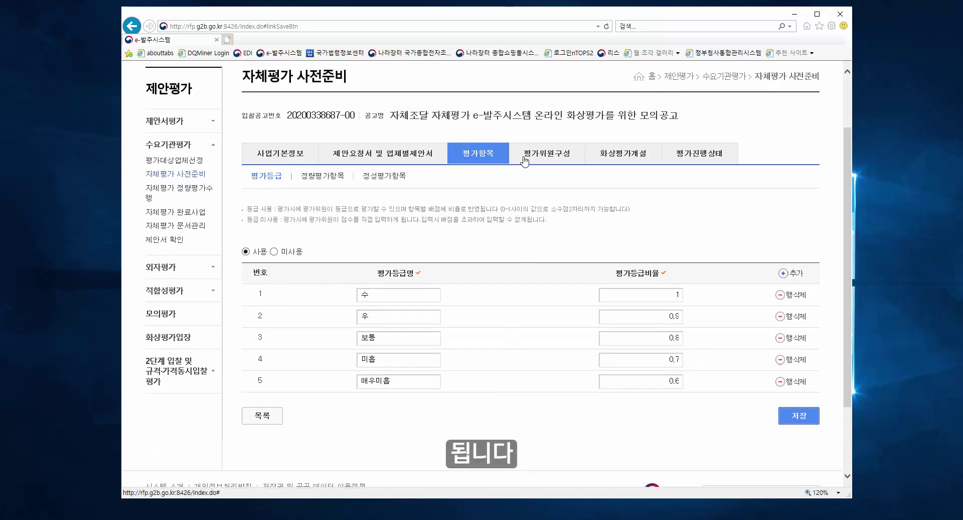
click(263, 416)
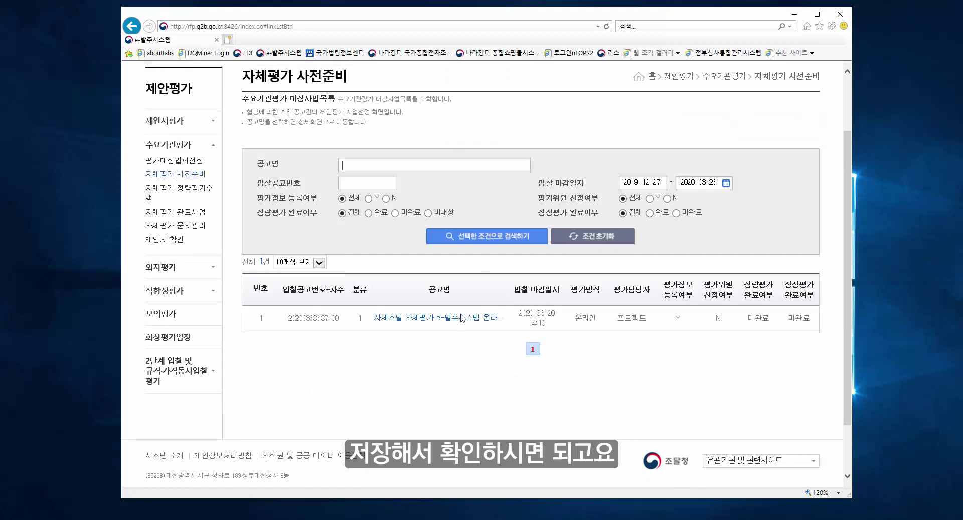
click(461, 317)
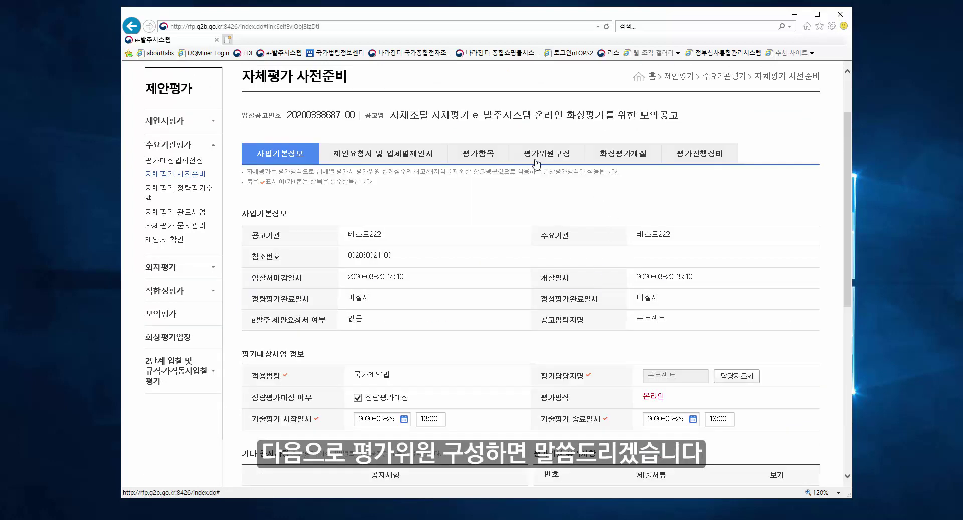
click(560, 160)
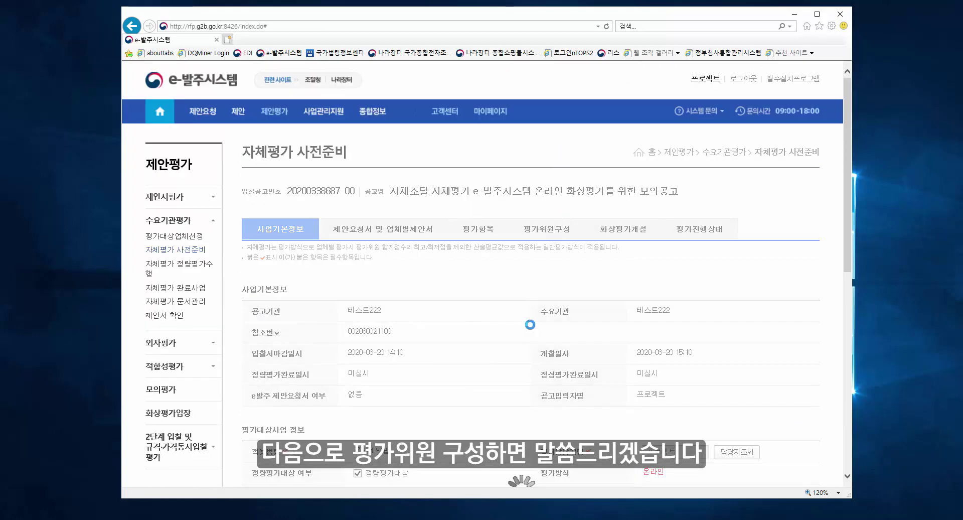
scroll(554, 307, down, 2)
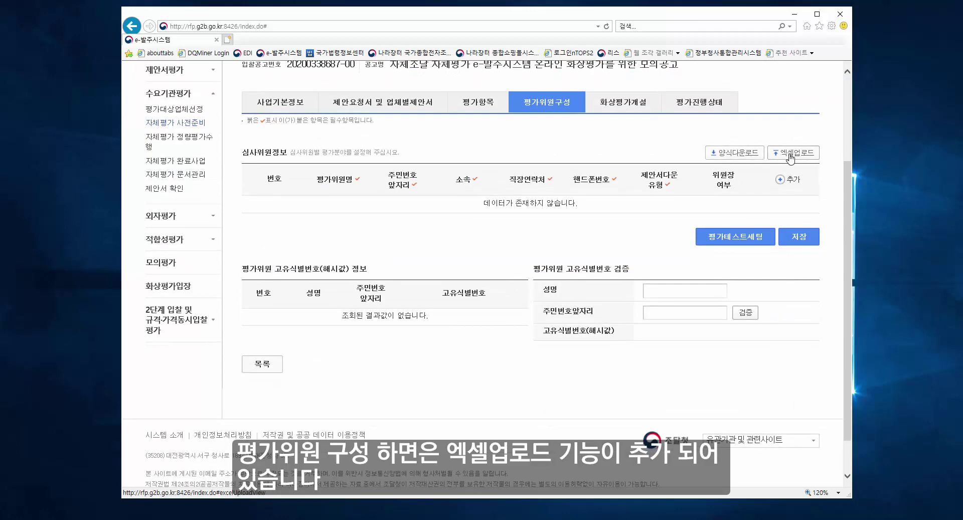
Add five blank evaluator rows to the 심사위원정보 table.
click(783, 181)
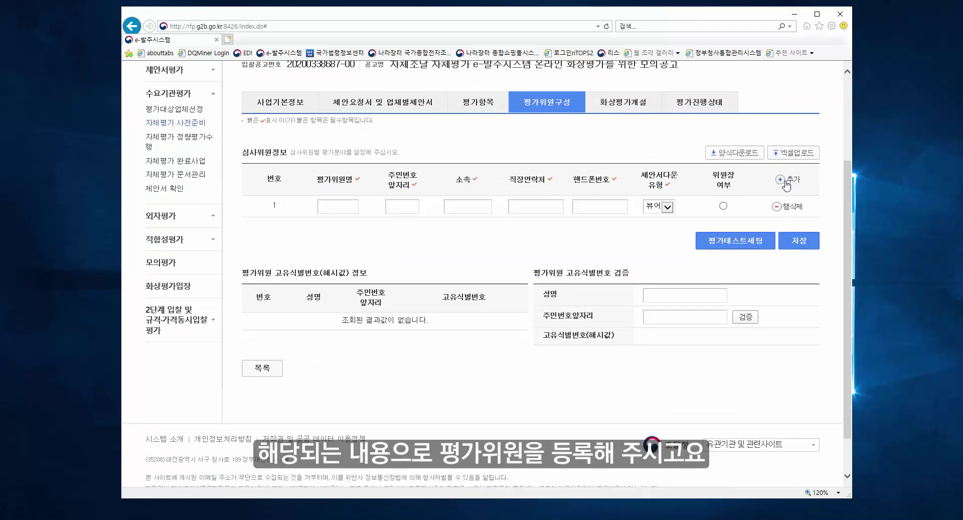
click(780, 181)
click(780, 181)
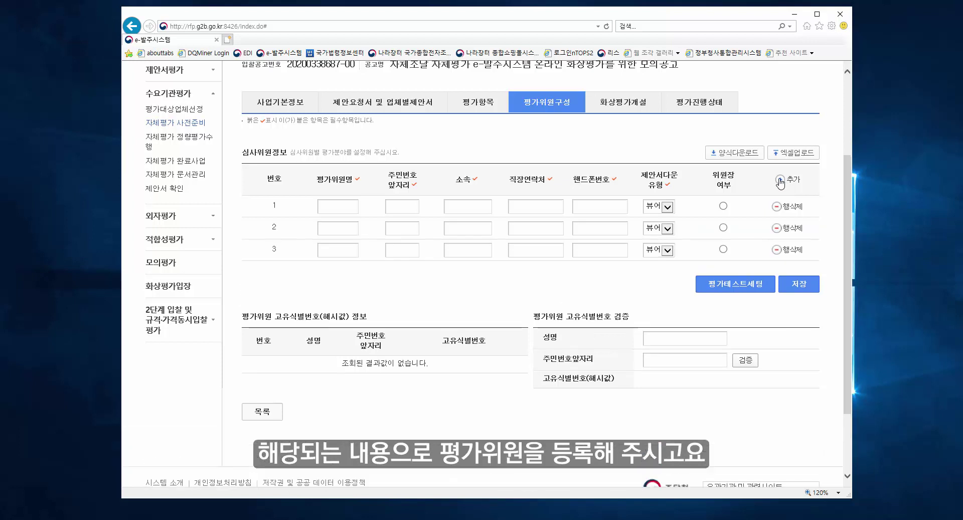
click(780, 181)
click(781, 181)
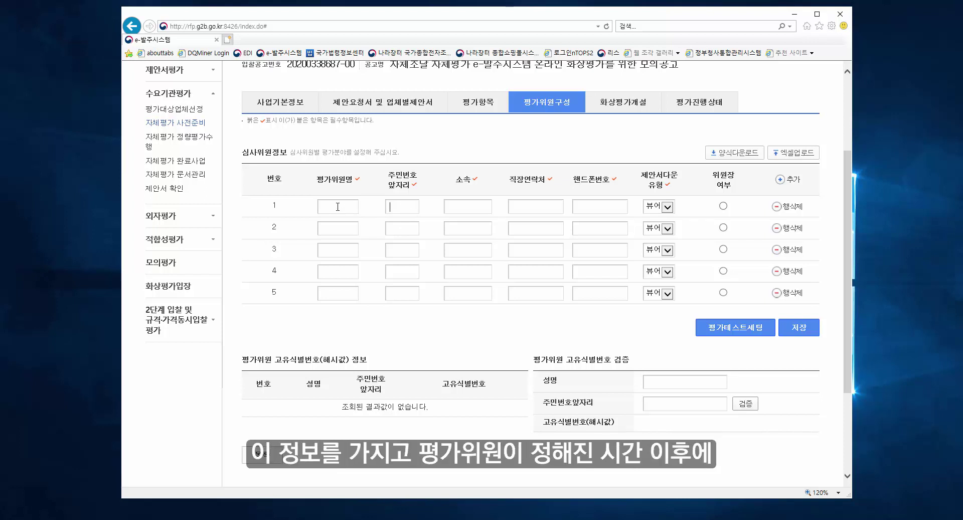
Check the technical evaluation start and end times in the project's basic information (사업기본정보).
click(277, 105)
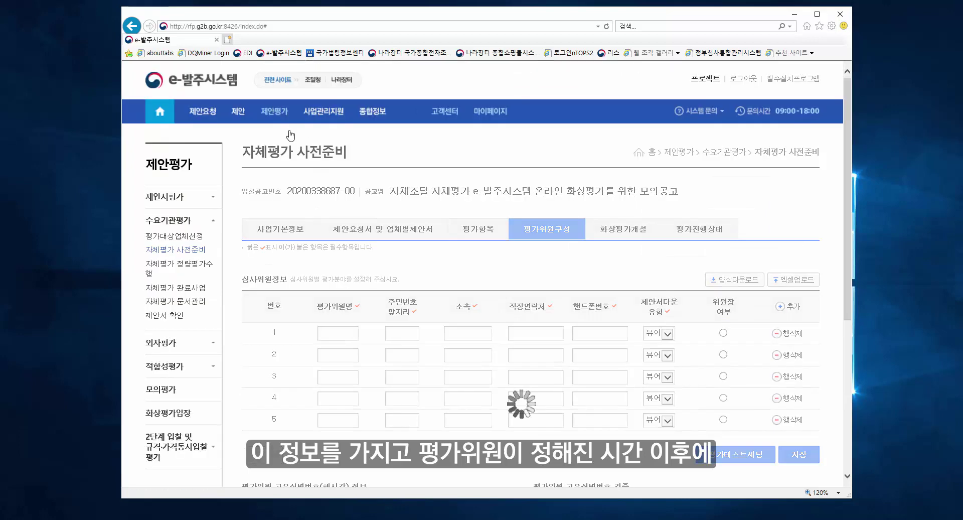
scroll(409, 415, down, 3)
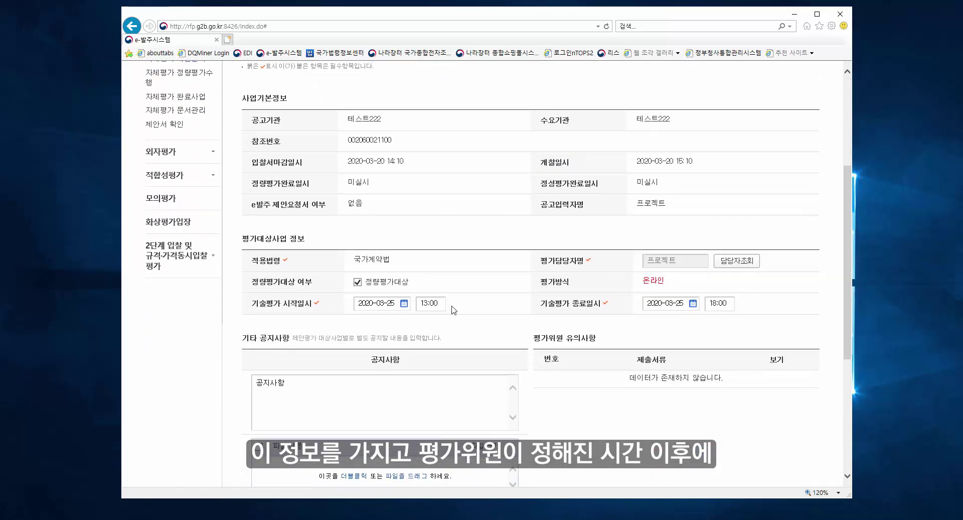
scroll(453, 310, up, 3)
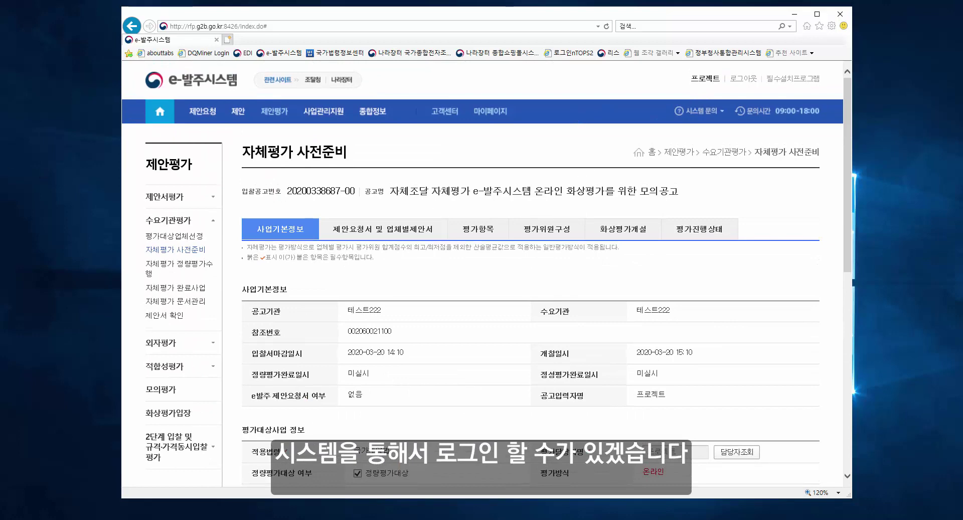
Bulk-upload the Excel file 평가위원 구성_온라인평가.xlsx into the evaluator table (심사위원정보) of the 평가위원구성 section.
click(546, 229)
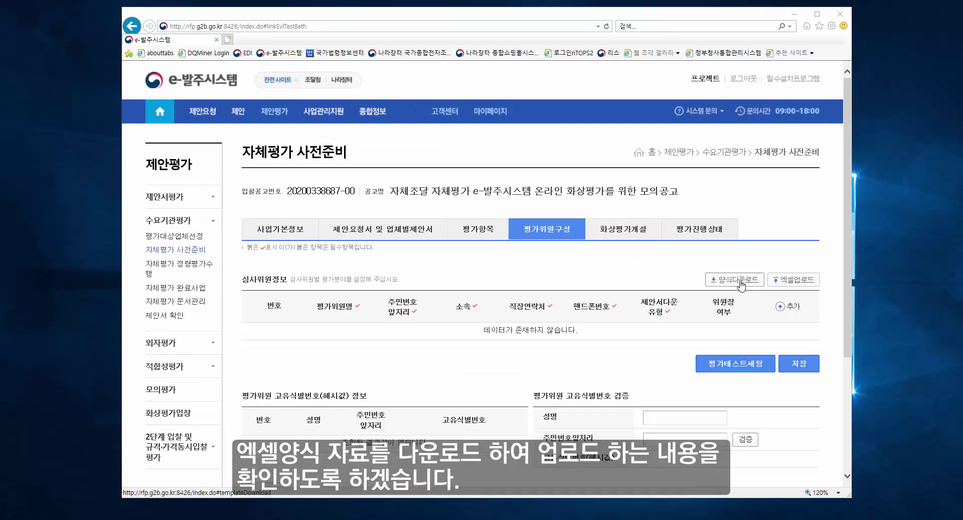
click(801, 281)
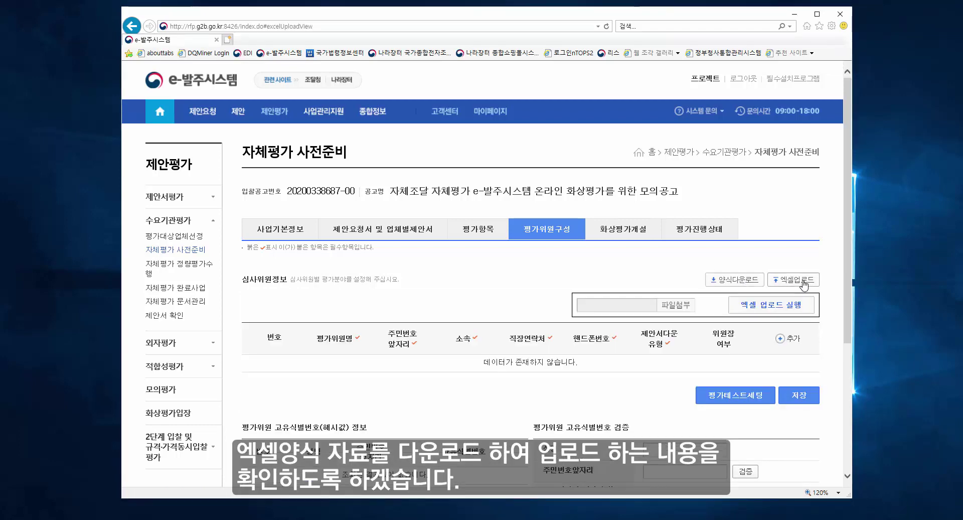
click(678, 307)
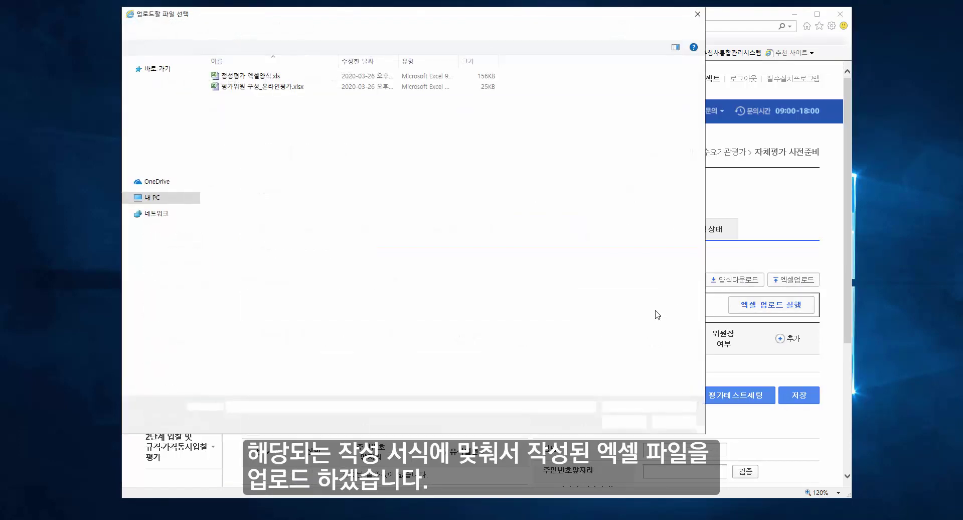
click(288, 88)
click(618, 424)
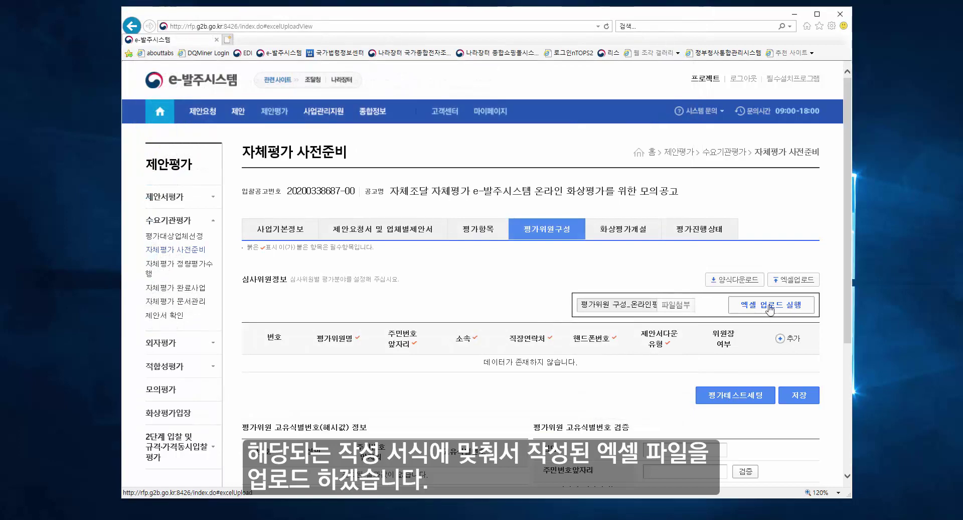
click(755, 310)
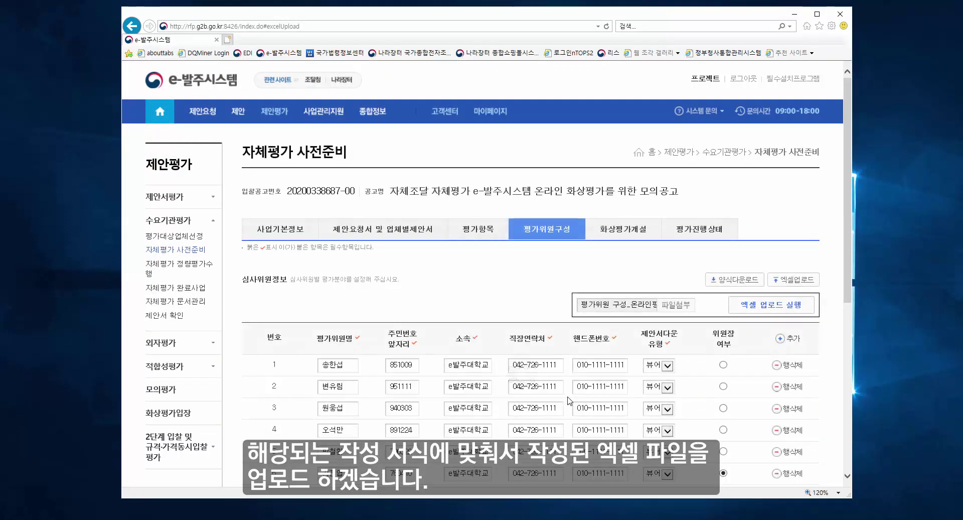
Set the evaluator in row 6 as committee chair (위원장) in the 심사위원정보 table and save the evaluator list.
scroll(440, 403, down, 3)
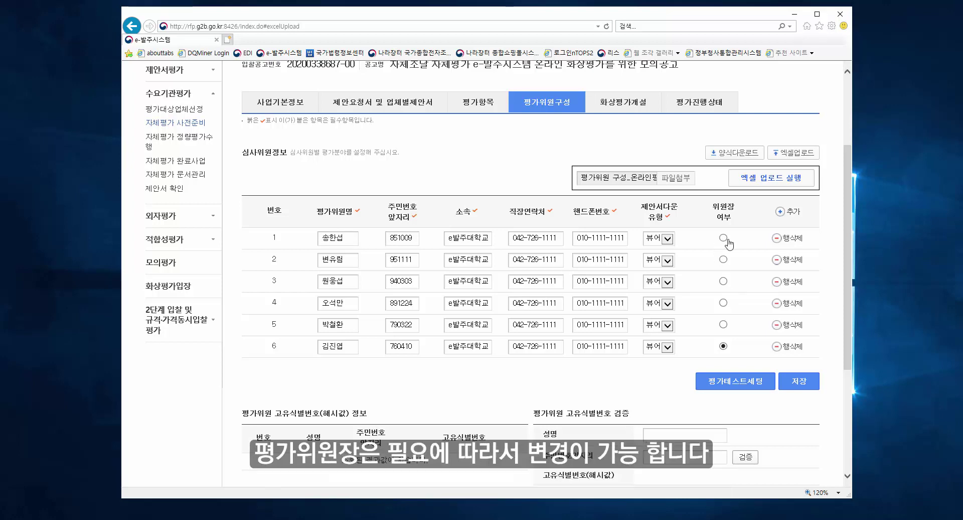
click(724, 303)
click(723, 324)
click(724, 345)
click(799, 381)
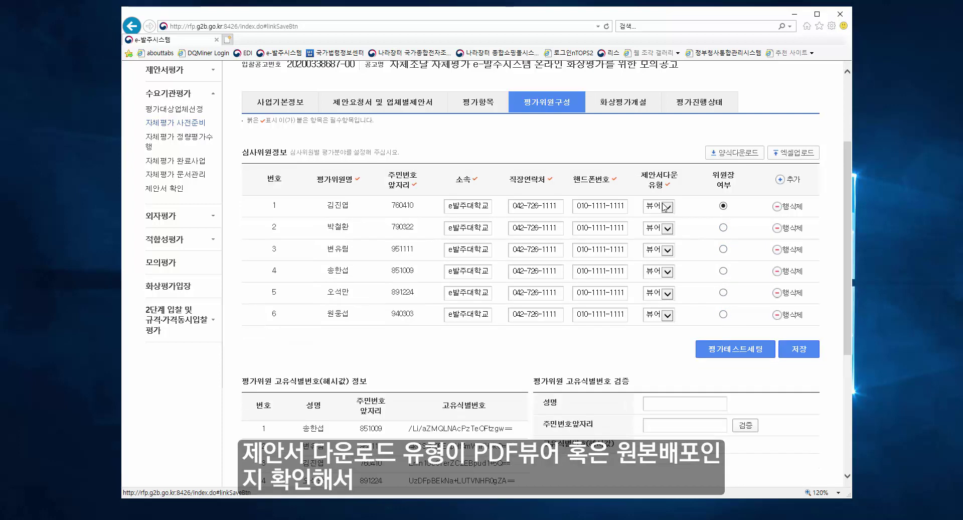
Check the proposal download type options (제안서다운유형) for the first evaluator and review the registered evaluators' names, affiliations and contacts.
click(666, 207)
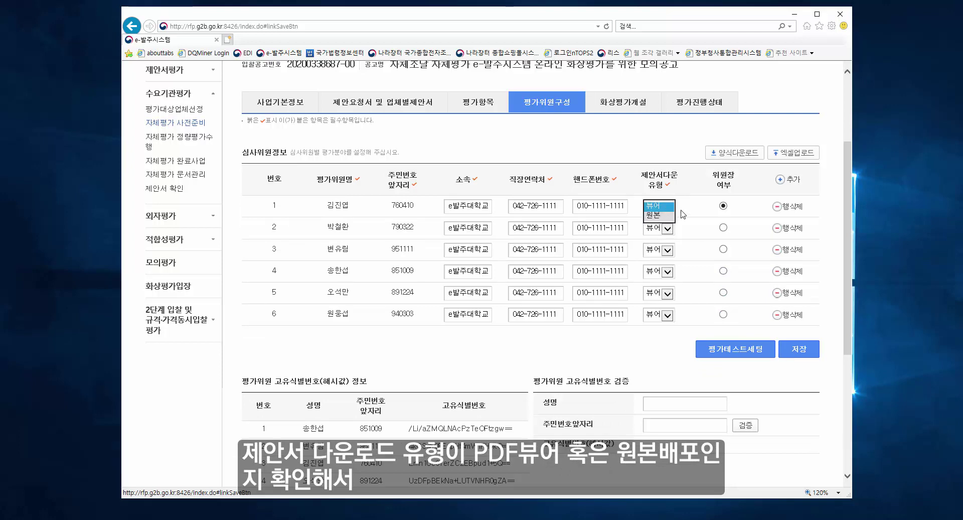
click(689, 189)
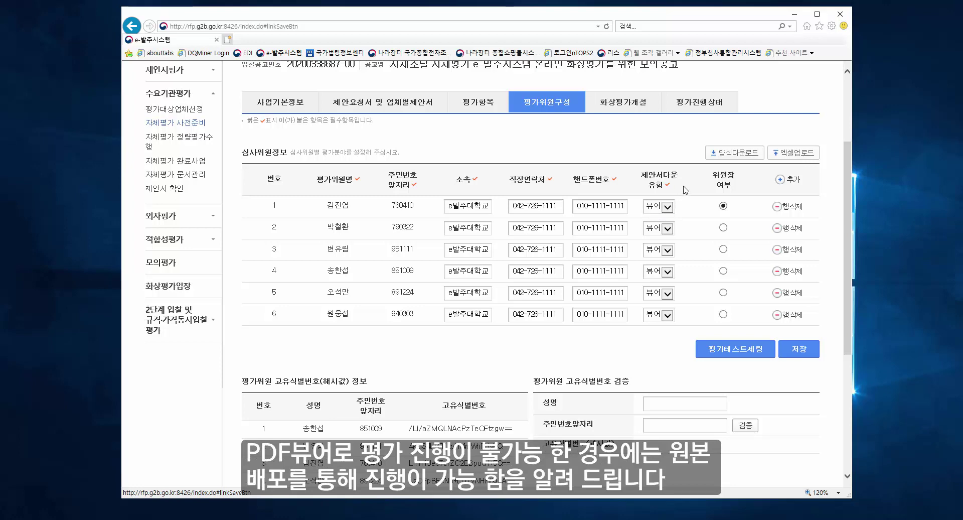
click(667, 207)
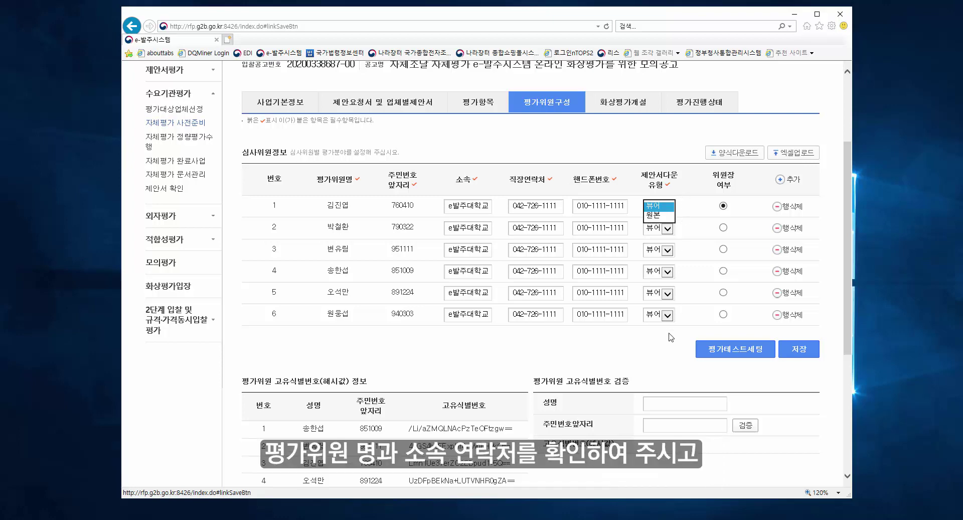
scroll(670, 337, down, 2)
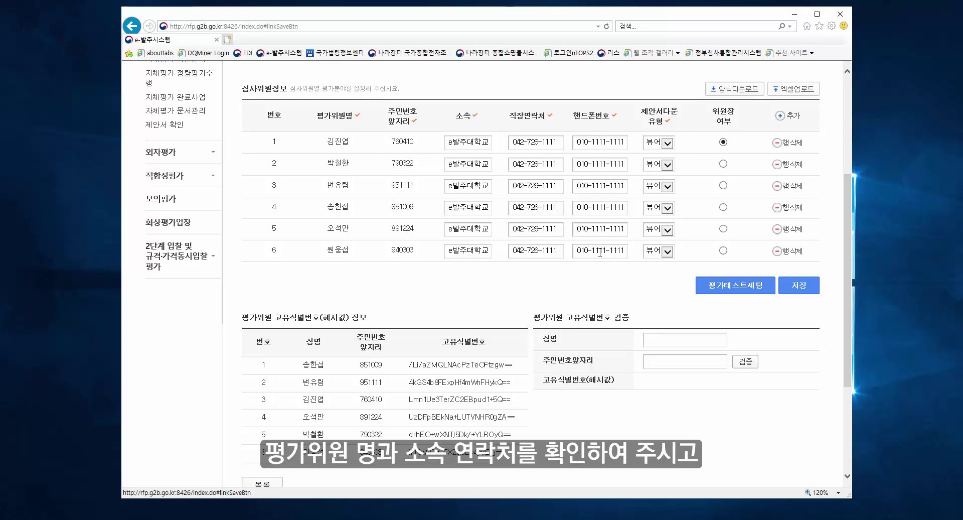
scroll(579, 305, down, 2)
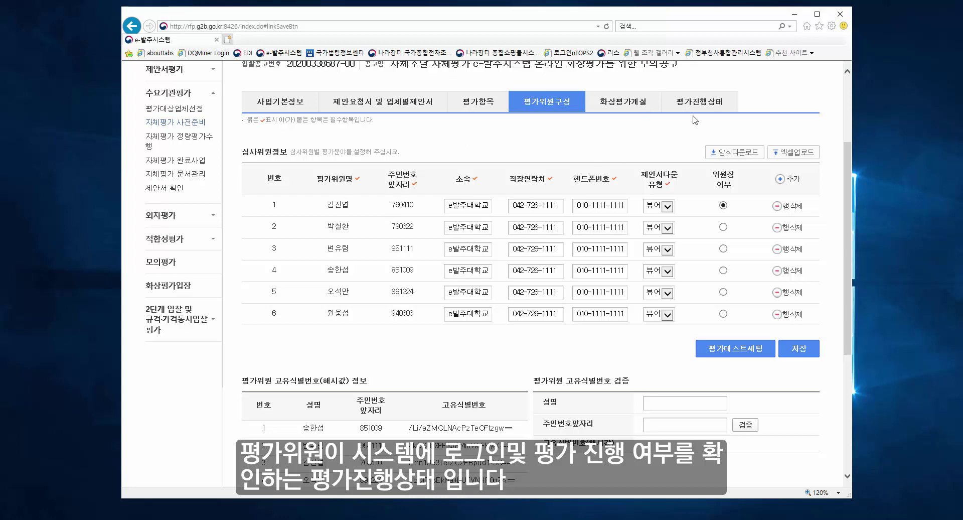
Go to the evaluation progress section (평가진행상태) and view the evaluator preparation and evaluation status table (평가위원 준비 및 평가현황).
scroll(653, 150, up, 3)
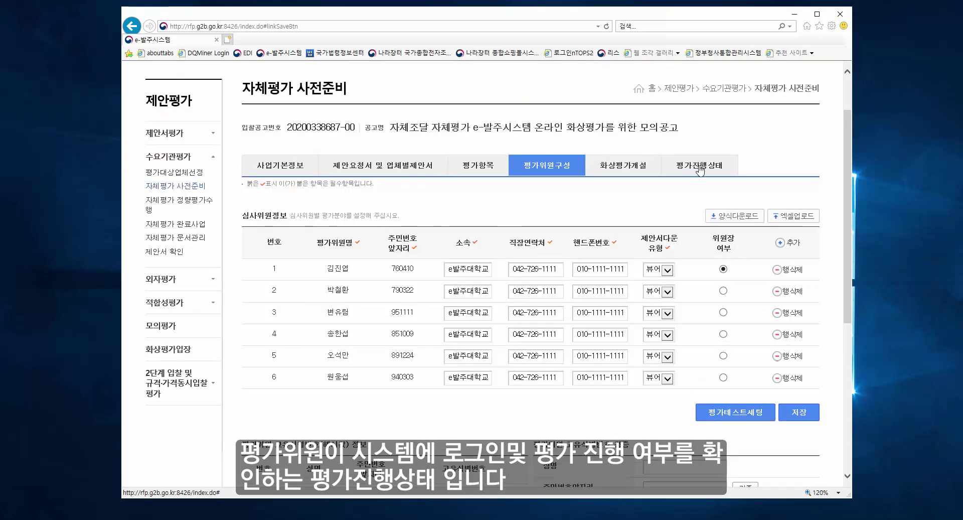
click(720, 171)
scroll(646, 295, down, 10)
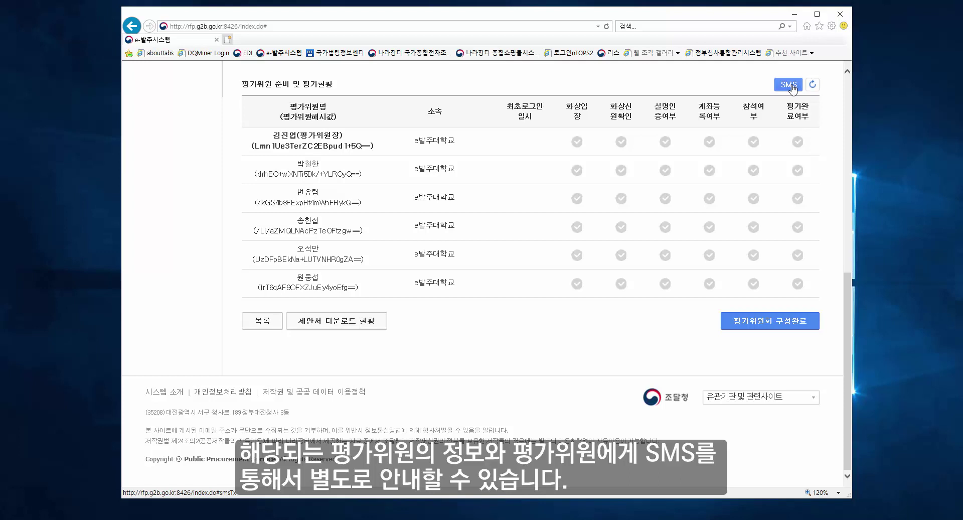
Open the SMS form for the evaluators, select all recipients (전체) and close it without sending a message.
click(789, 85)
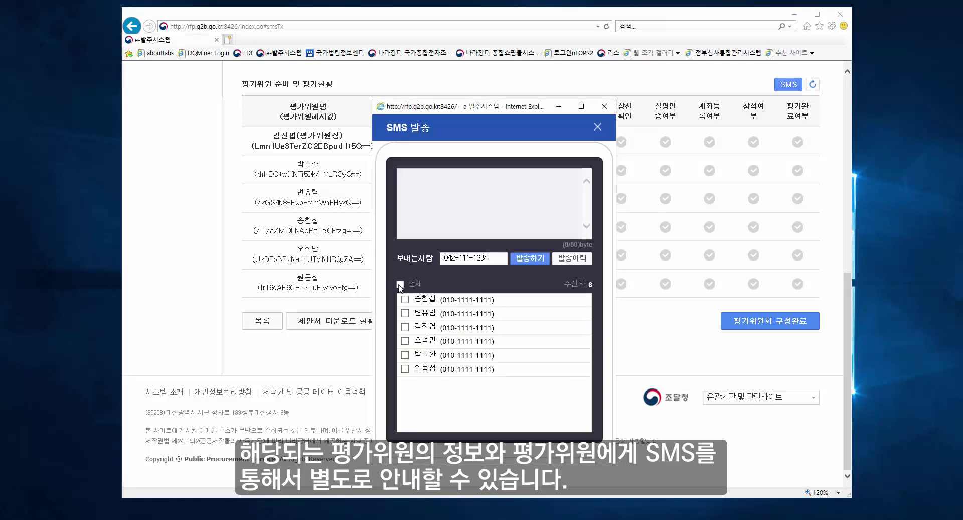
click(400, 284)
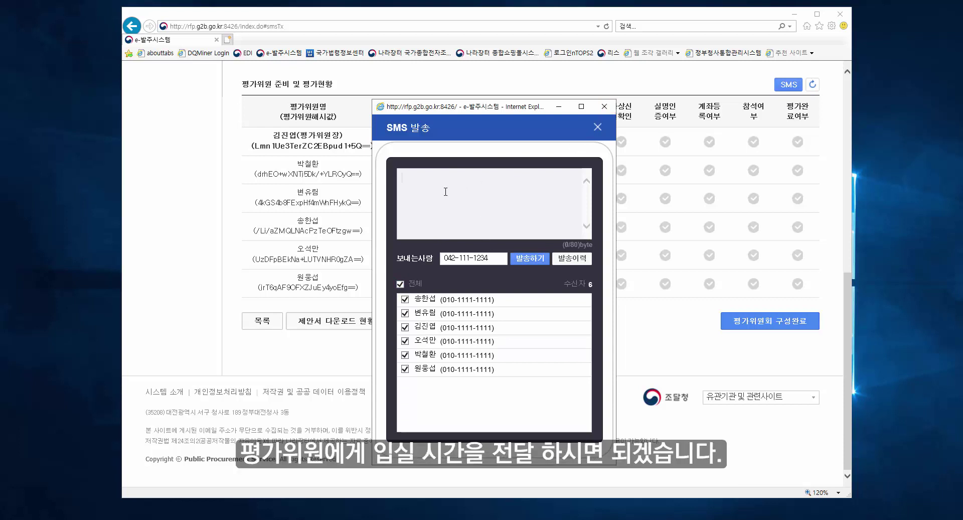
click(600, 108)
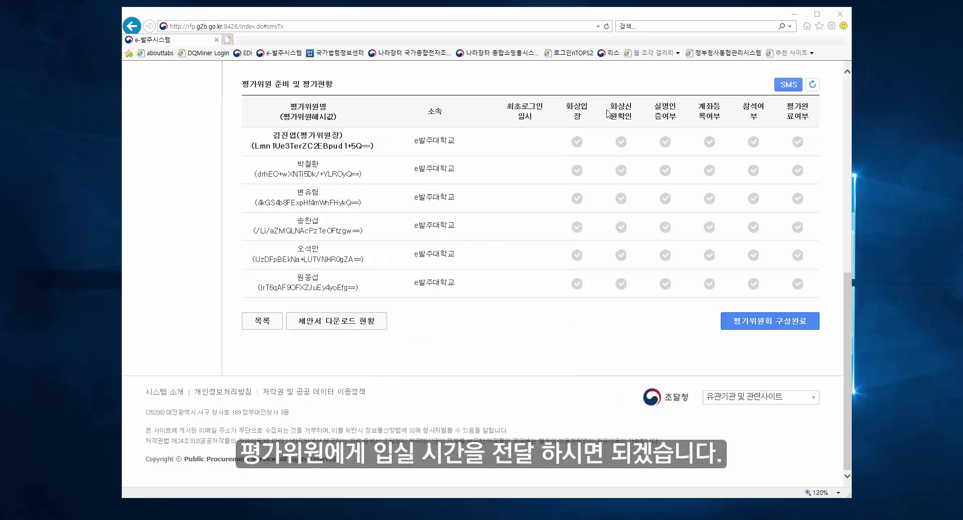
Refresh the evaluator preparation and evaluation status and review it together with the preparation stage overview (평가 사전준비 현황).
click(812, 86)
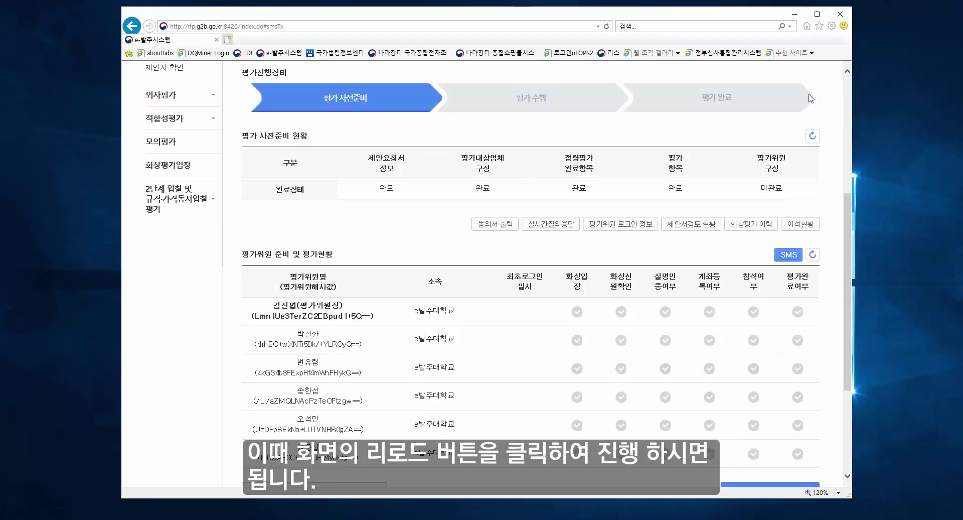
scroll(590, 301, down, 1)
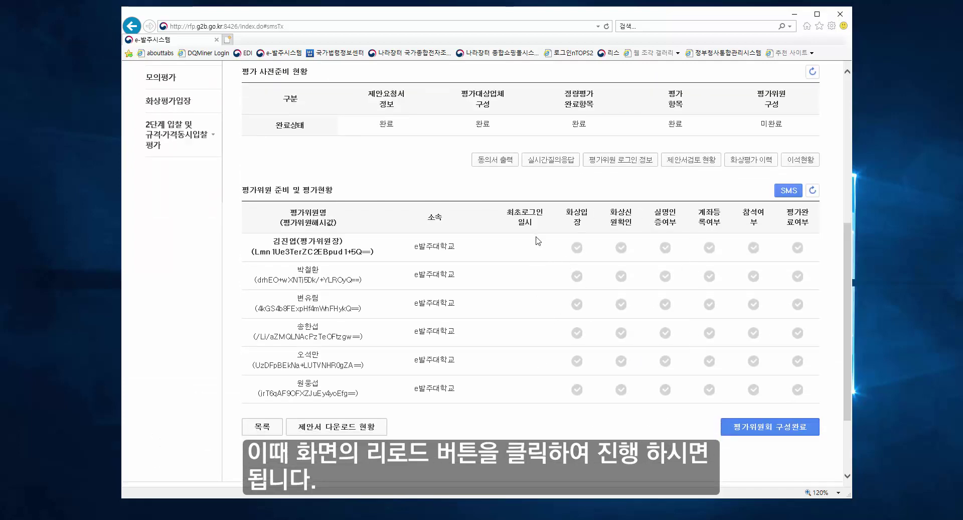
scroll(538, 241, up, 3)
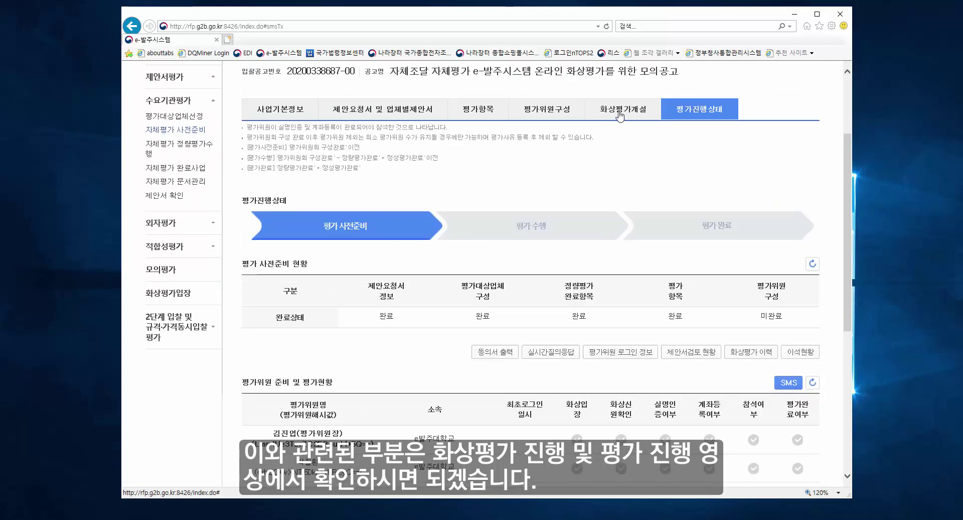